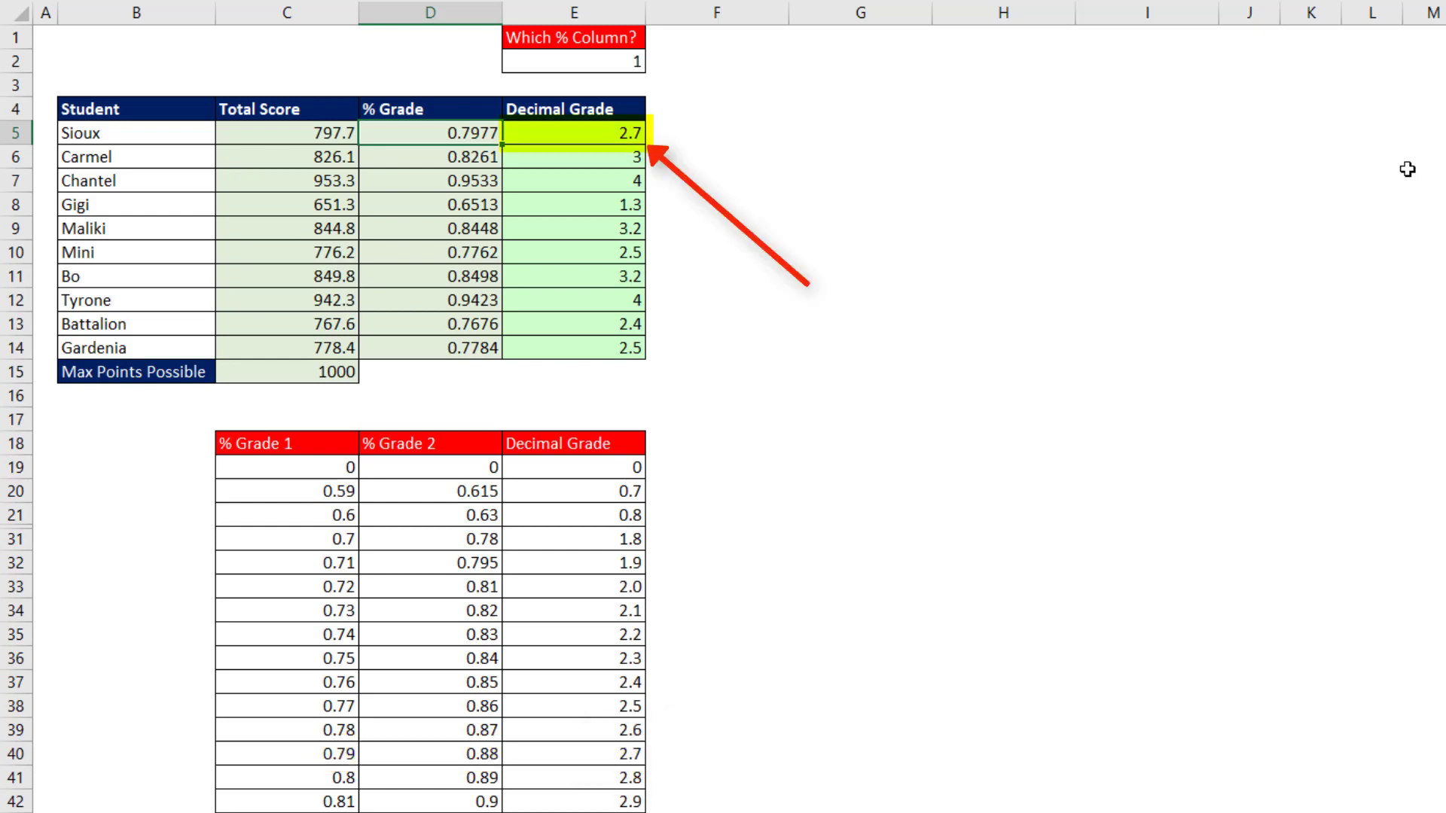
# - Set the lookup-column dropdown in E2 to 2
pyautogui.click(637, 62)
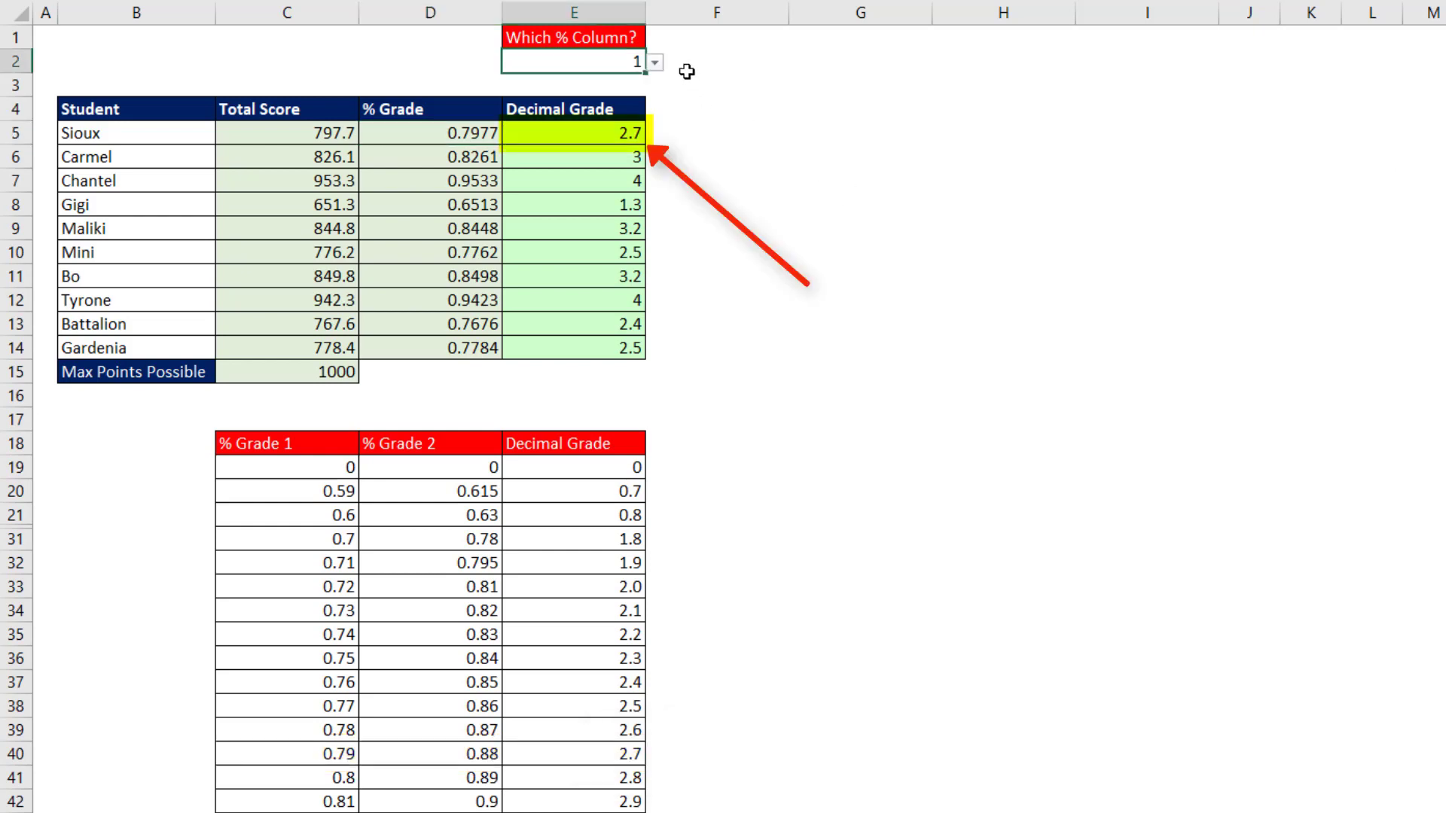
pyautogui.click(657, 63)
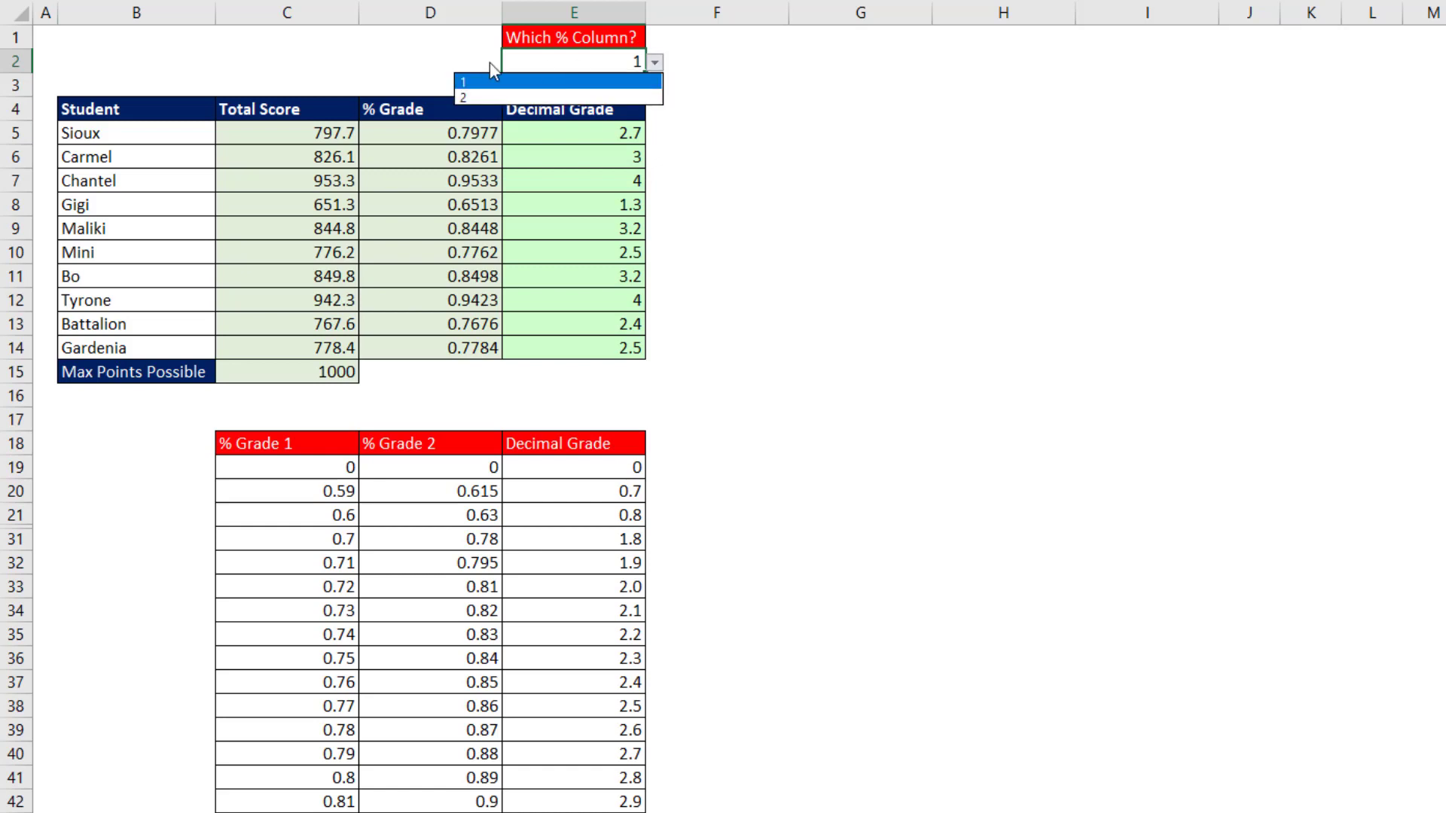
pyautogui.click(474, 98)
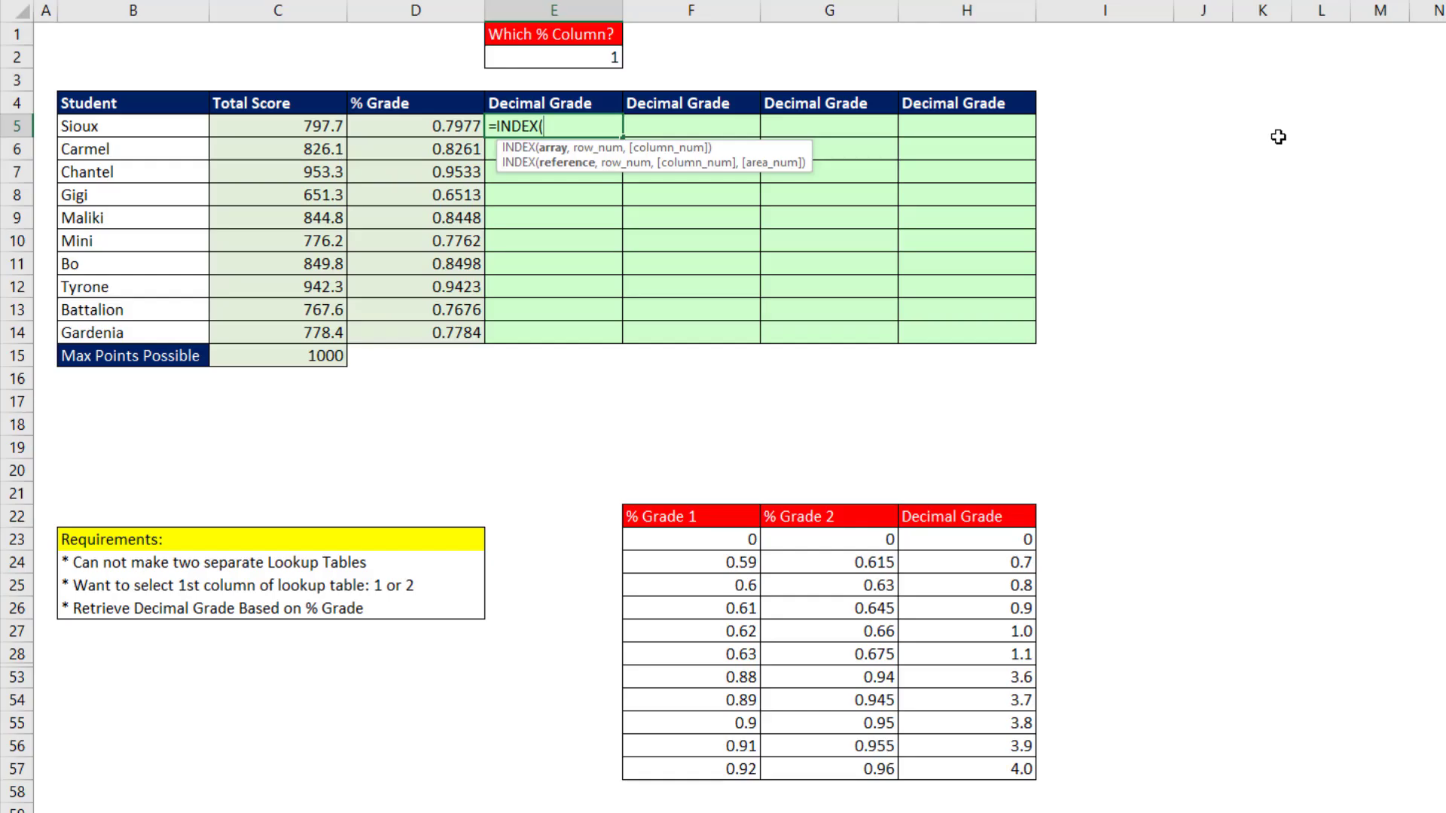
# - Build =INDEX($F$23:$G$57,,$E$2) in E5, preview its array with F9, then undo the preview
pyautogui.moveTo(677, 549); pyautogui.dragTo(819, 771)
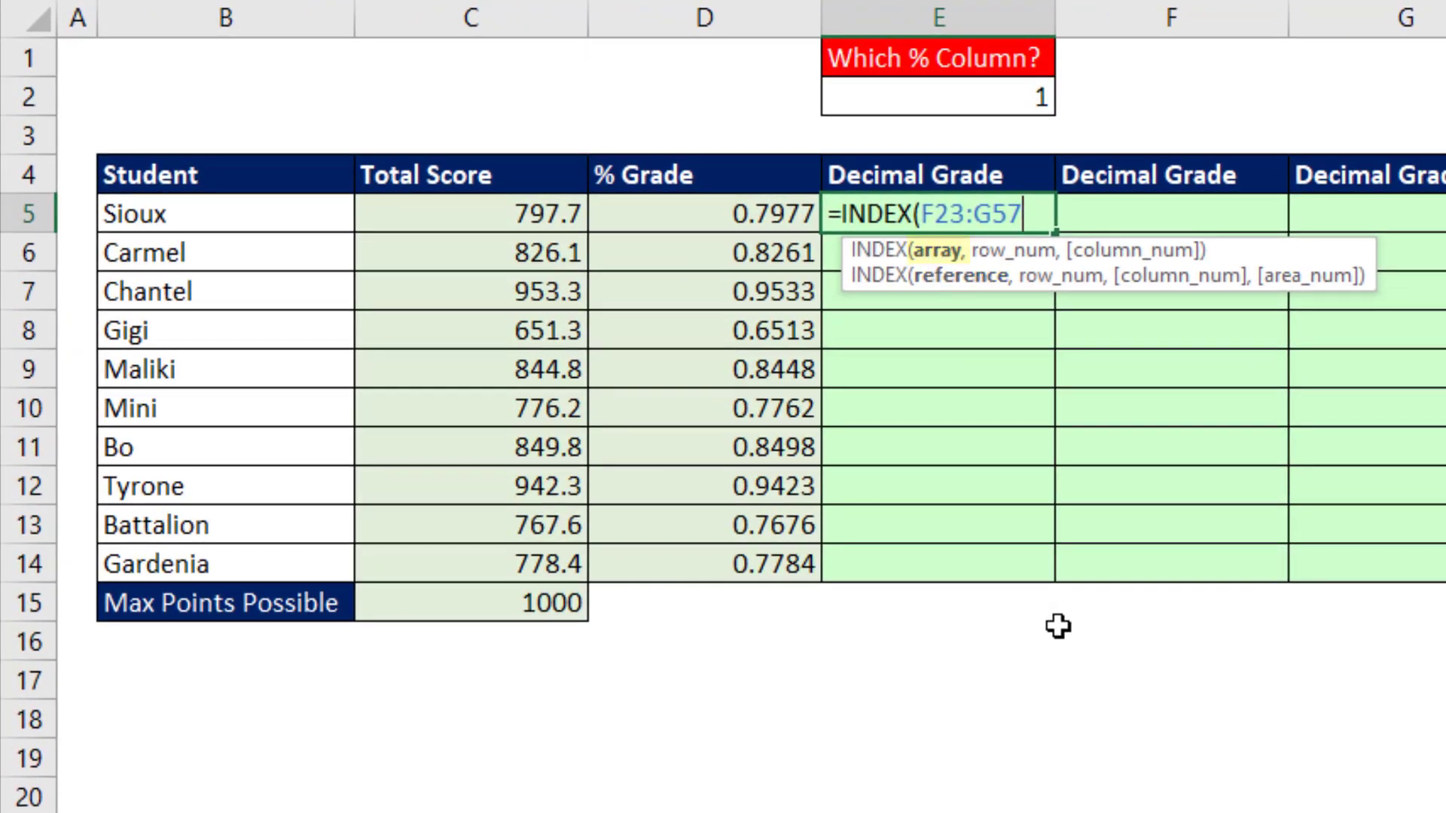
pyautogui.press('F4')
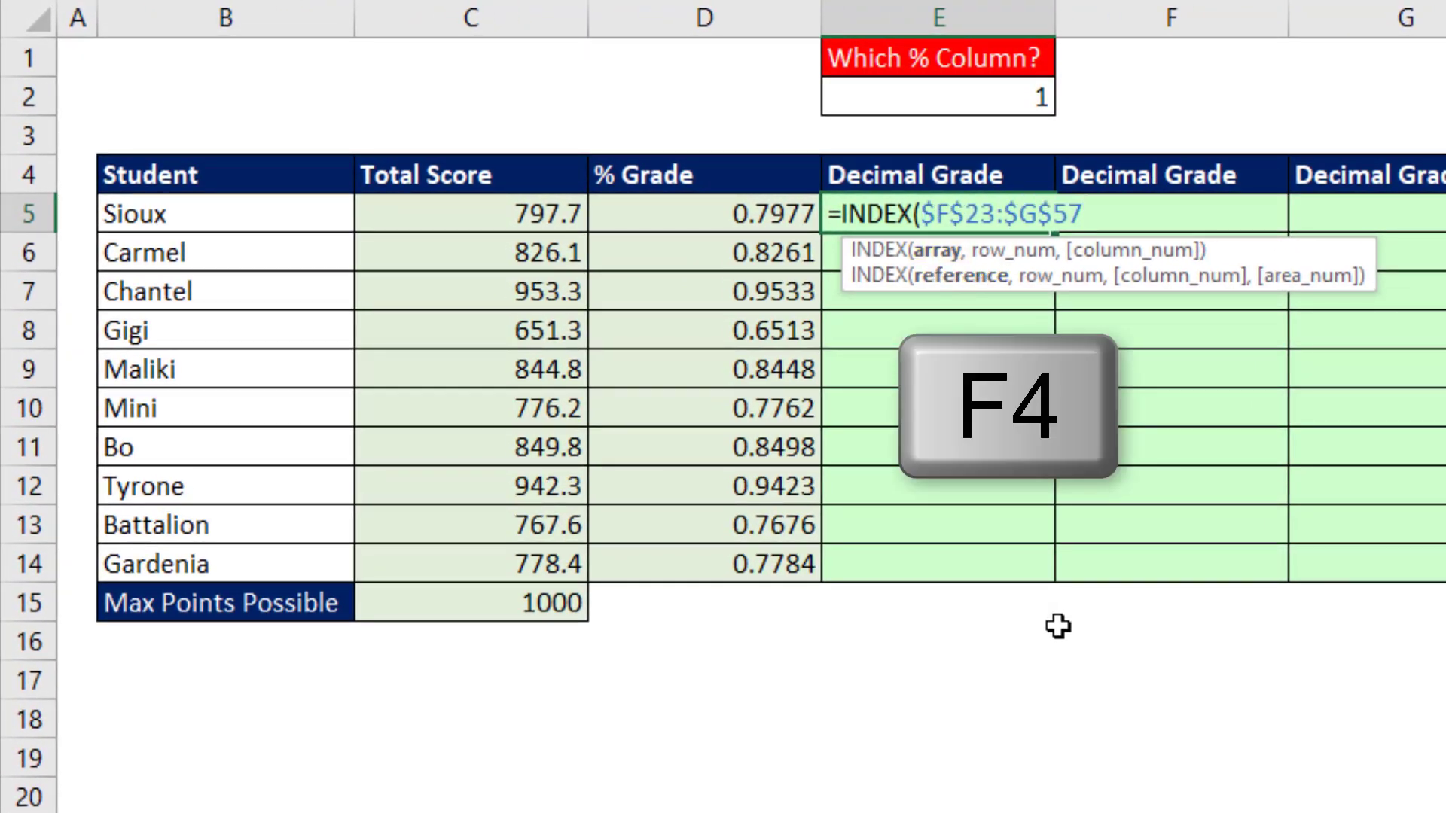
pyautogui.write(',')
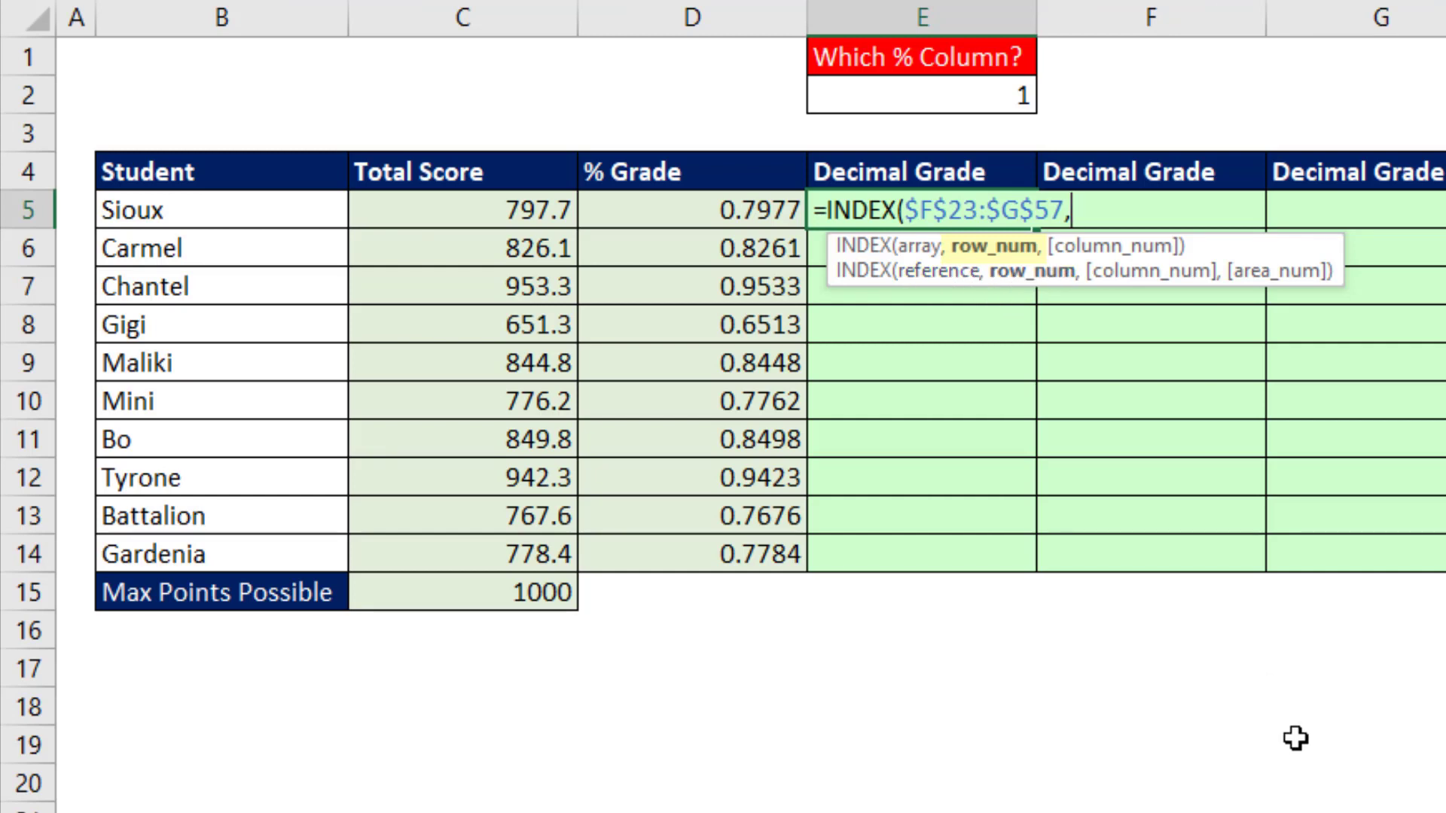
pyautogui.write('0')
pyautogui.press('BackSpace')
pyautogui.write(',')
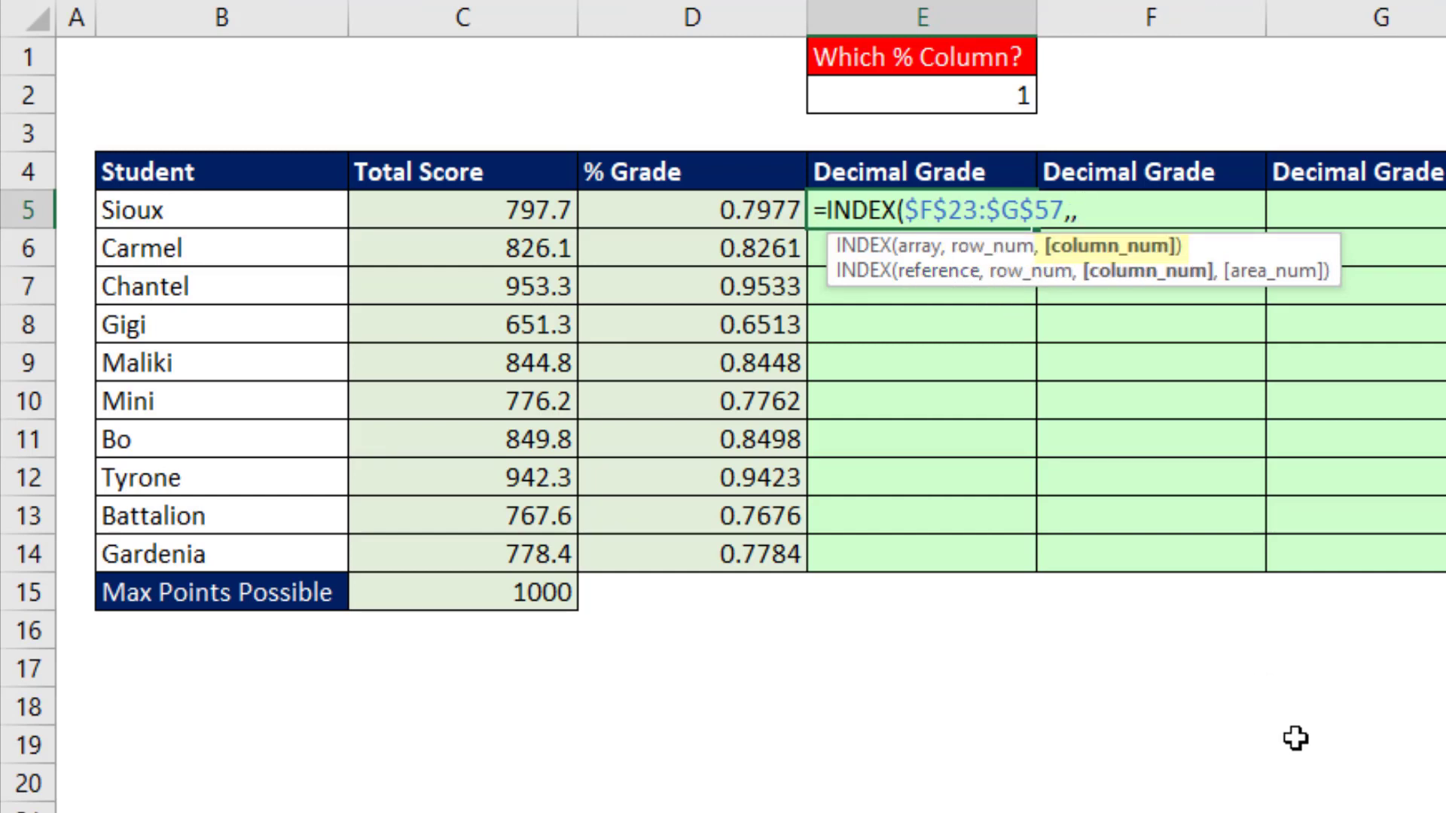
pyautogui.click(874, 104)
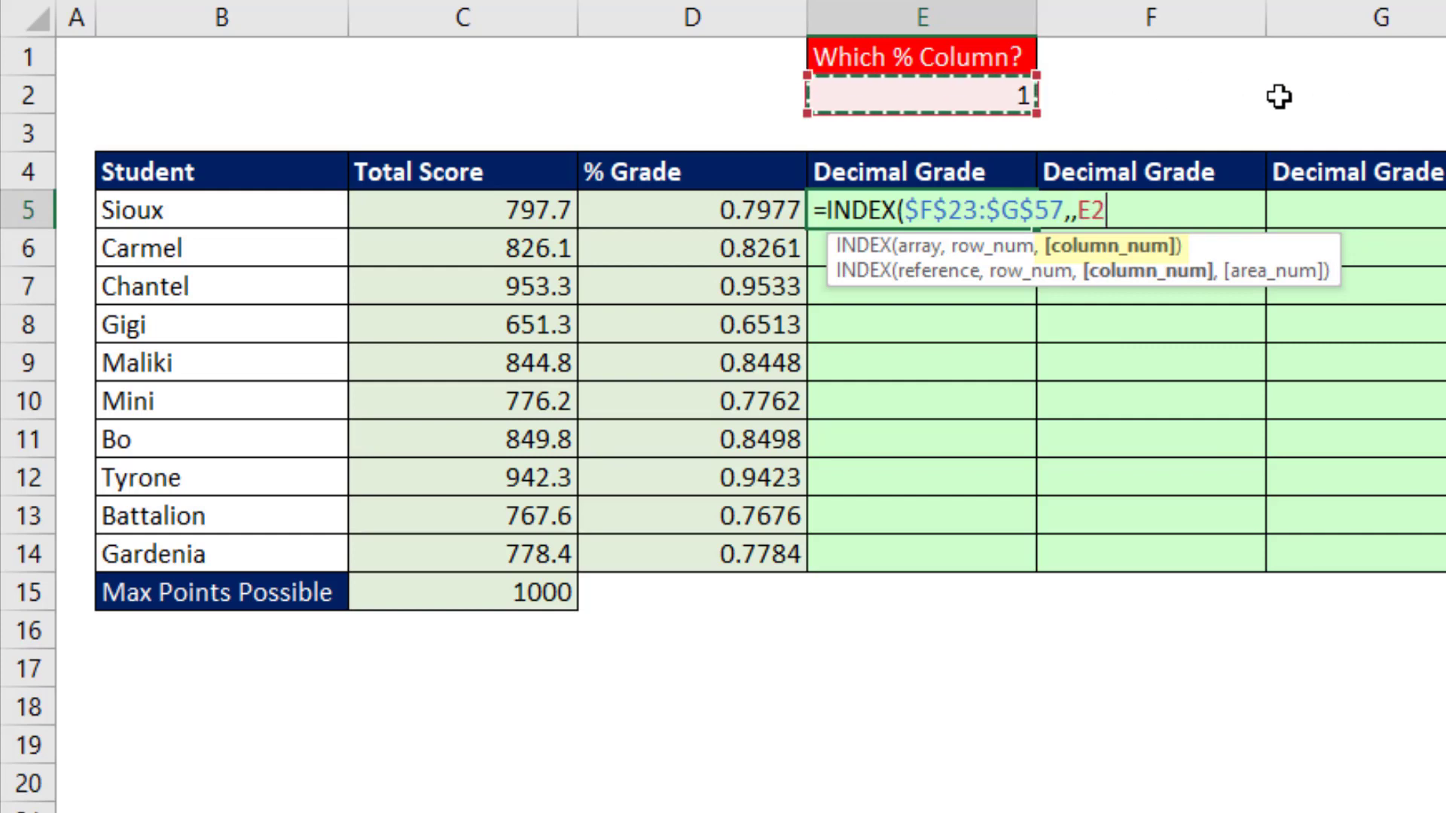
pyautogui.press('F4')
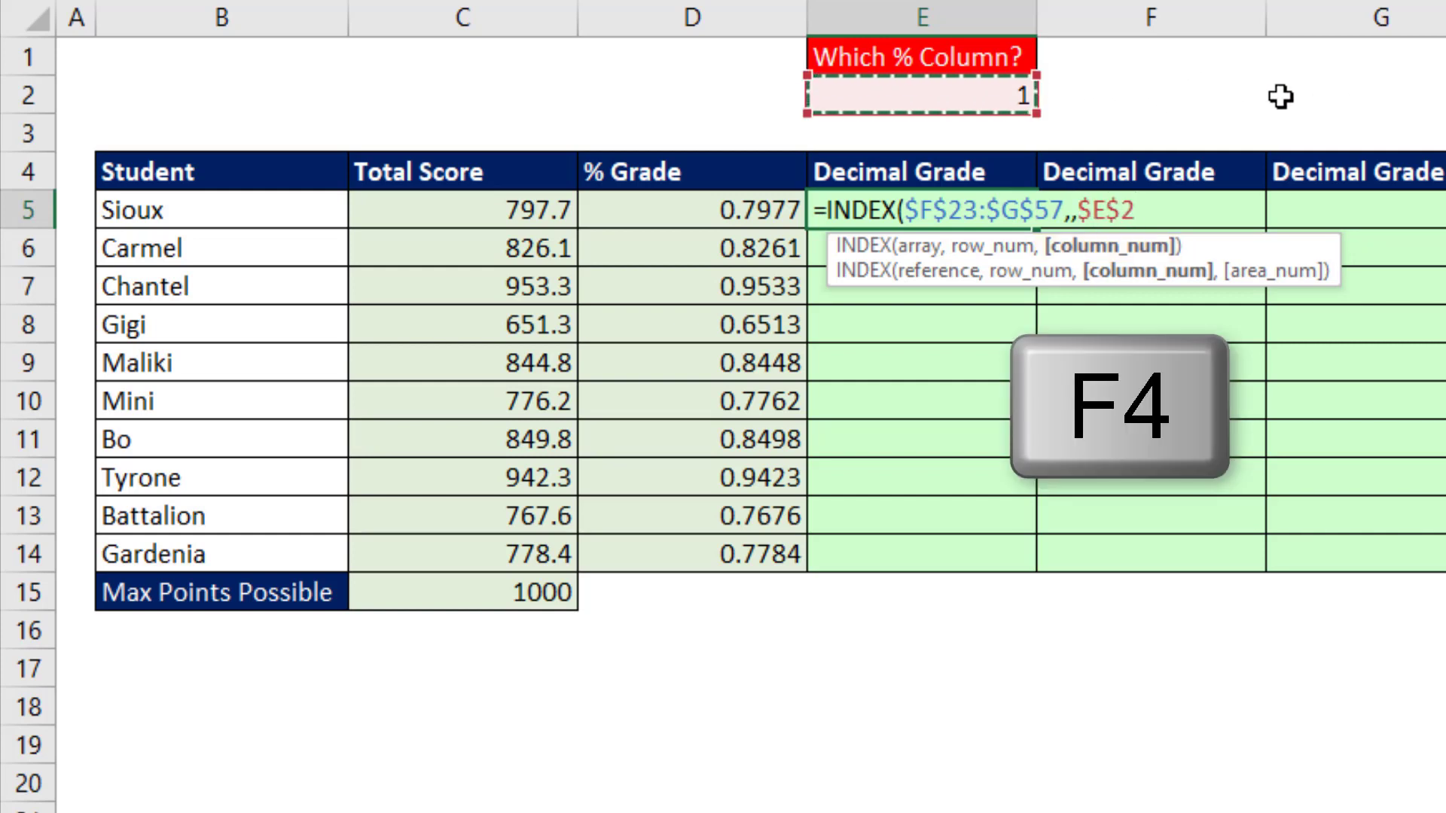
pyautogui.write(')')
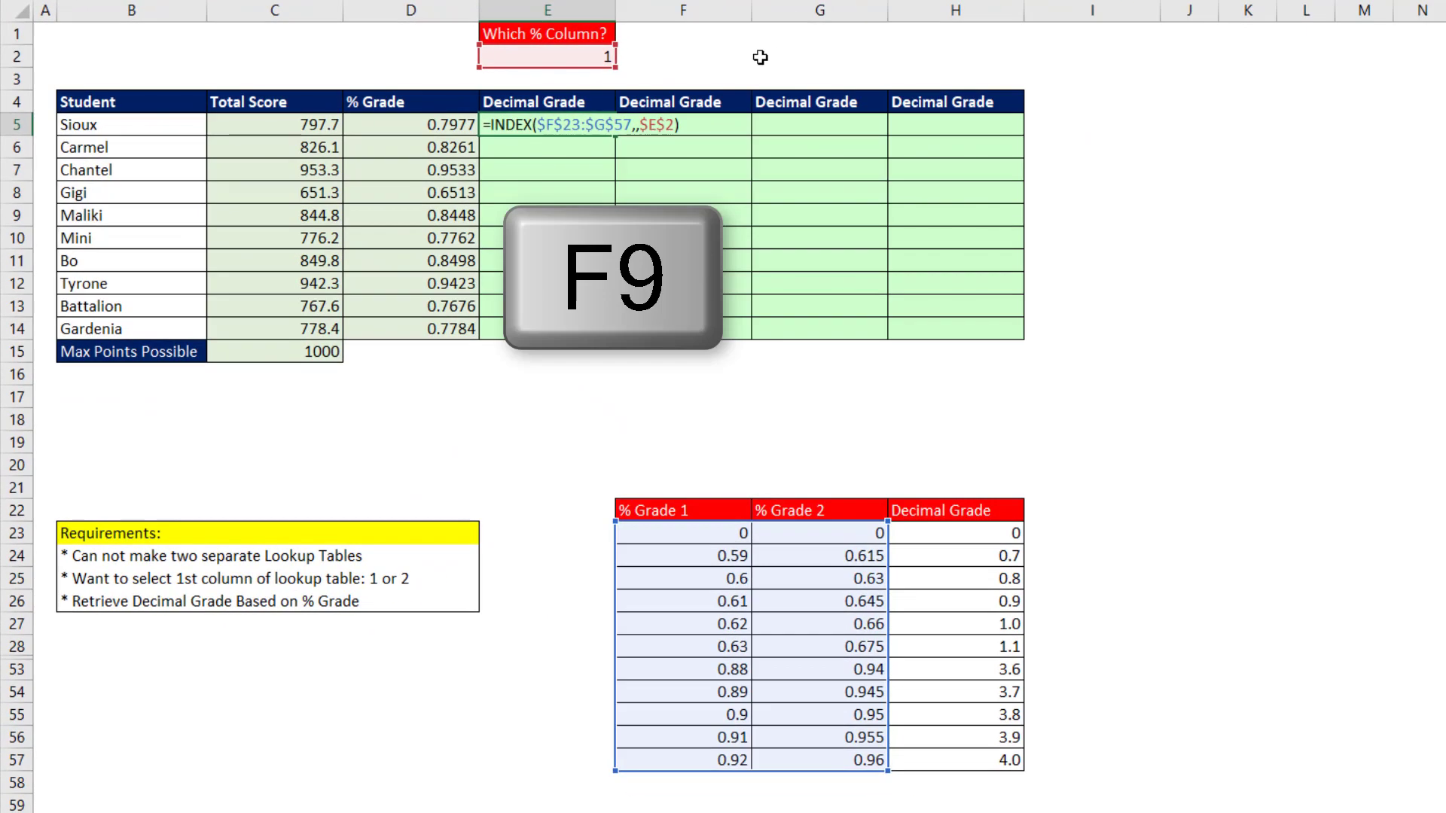
pyautogui.press('F9')
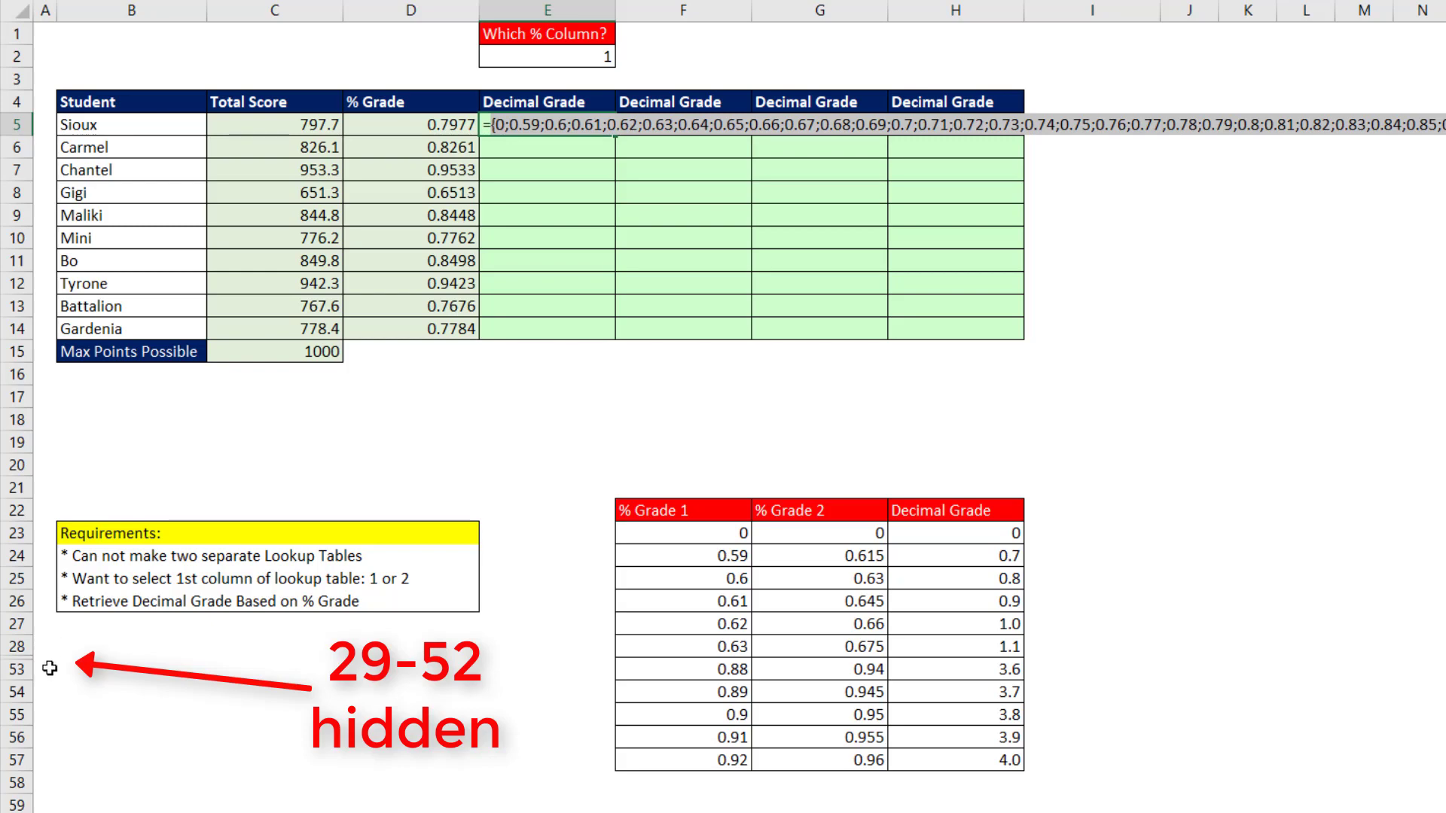
pyautogui.hotkey('ctrl', 'z')
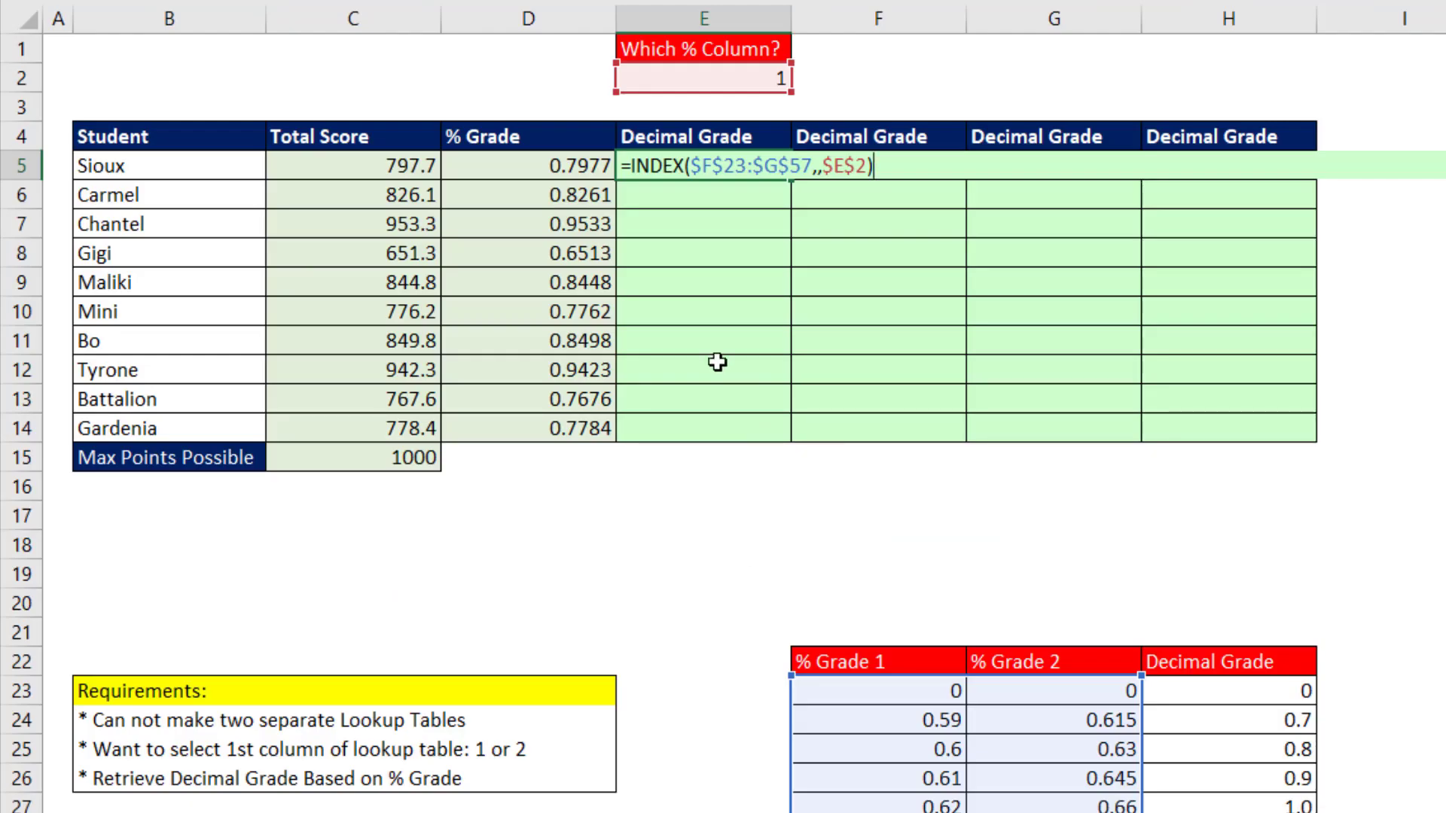
# - Turn E5 into =INDEX($H$23:$H$57,MATCH(D5,INDEX($F$23:$G$57,,$E$2))) and commit it
pyautogui.click(622, 166)
pyautogui.write('INDEX(')
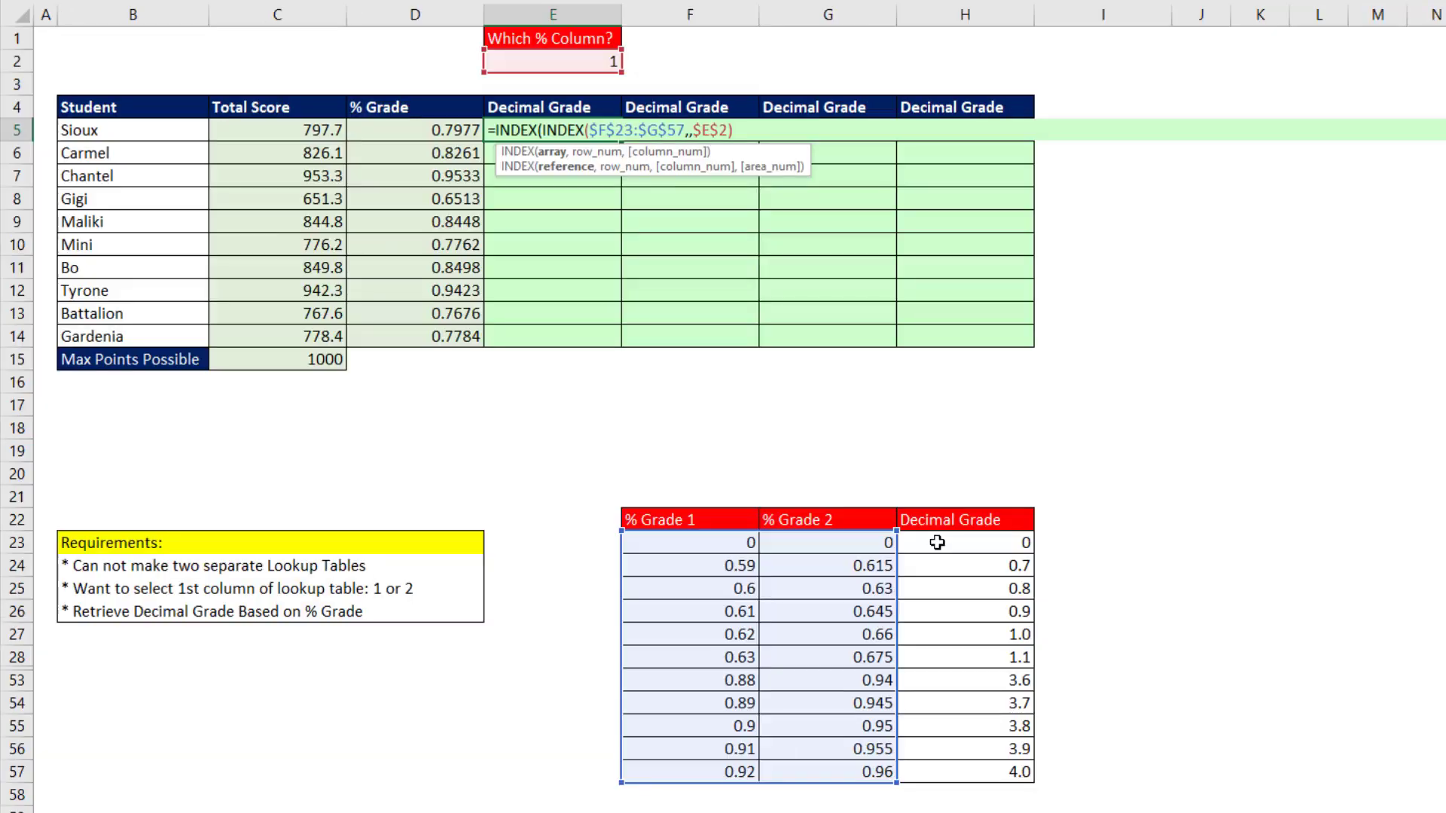
pyautogui.moveTo(1192, 691); pyautogui.dragTo(1192, 812)
pyautogui.moveTo(937, 671); pyautogui.dragTo(942, 781)
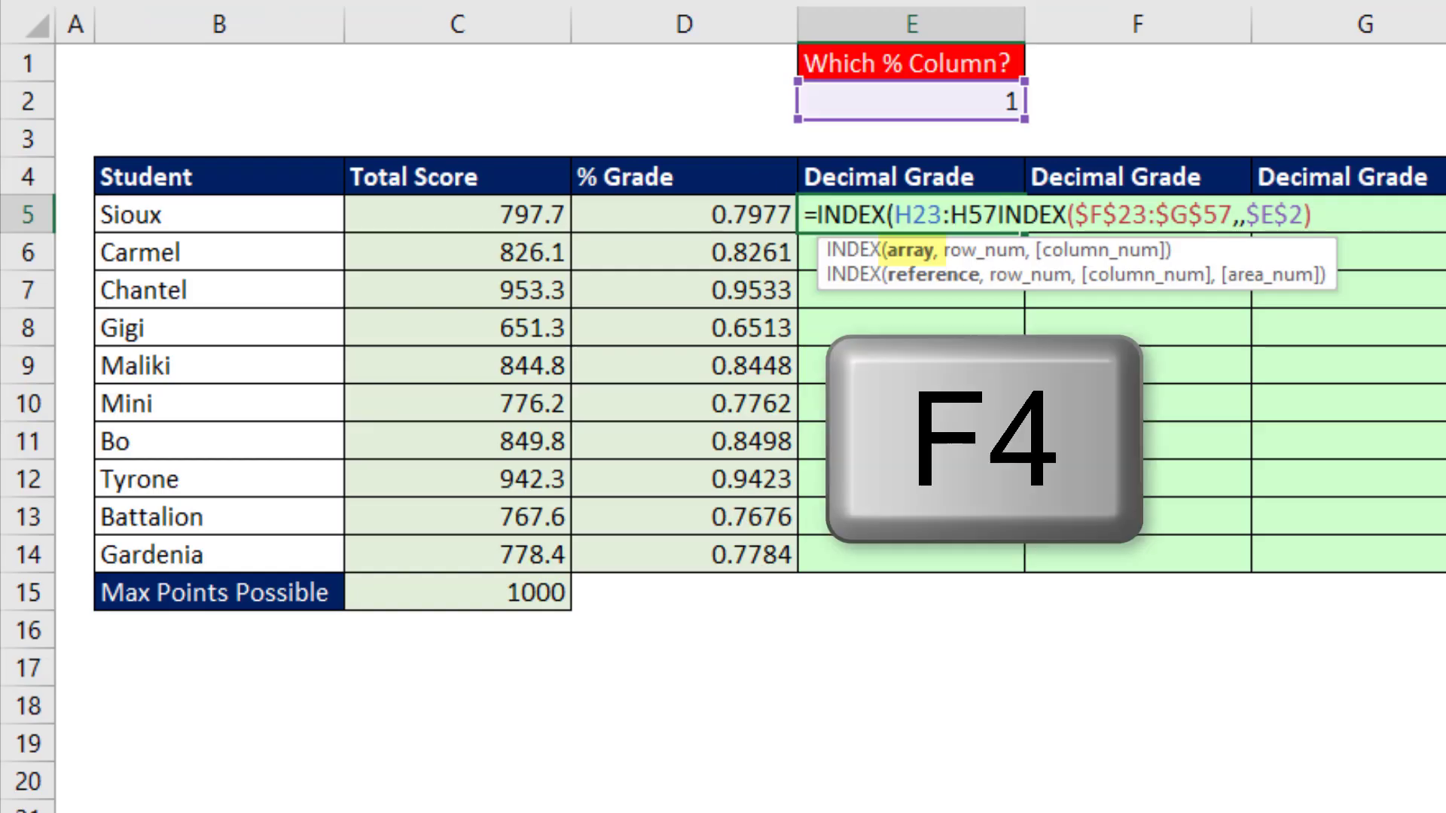
pyautogui.press('F4')
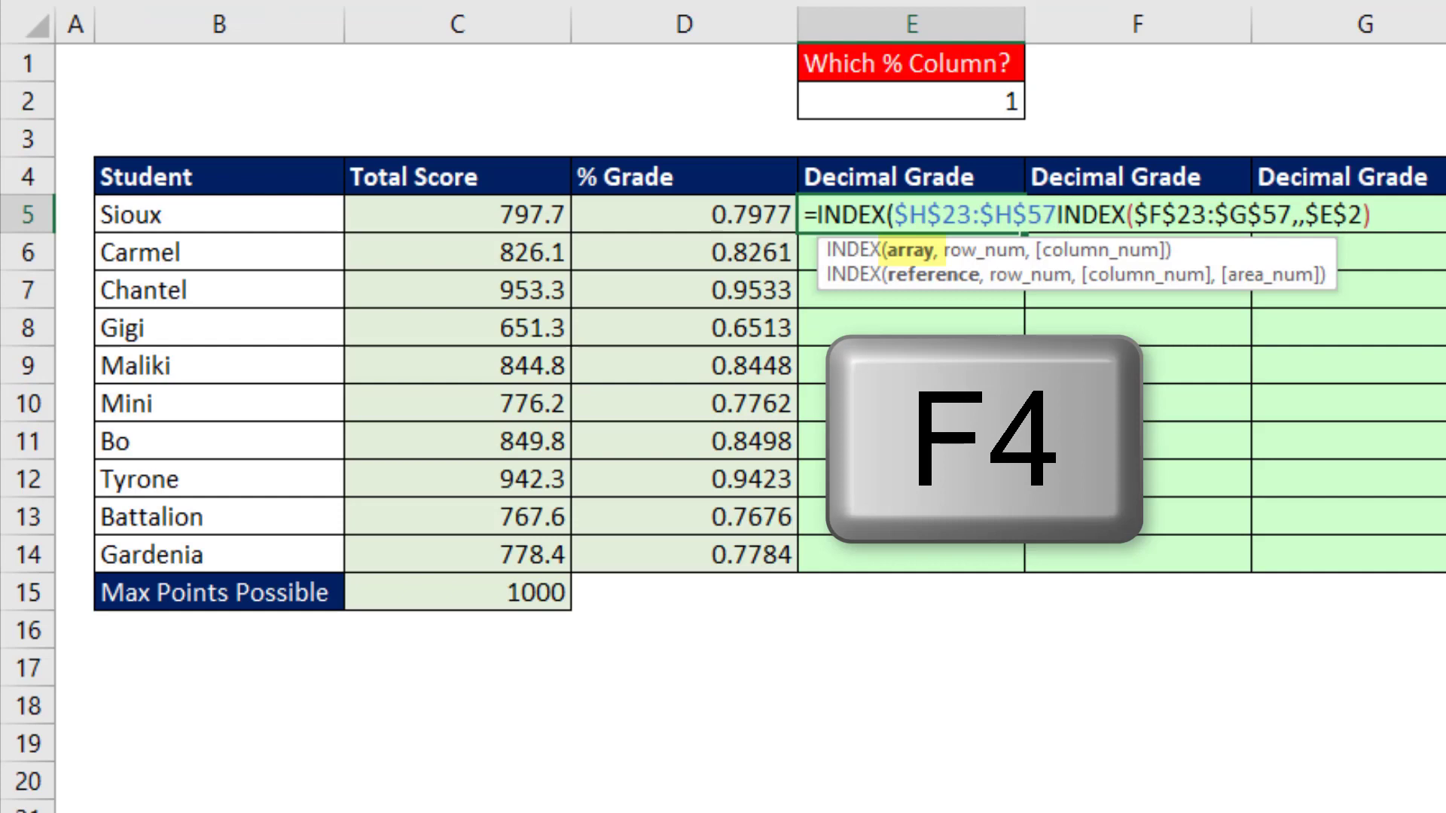
pyautogui.write(',')
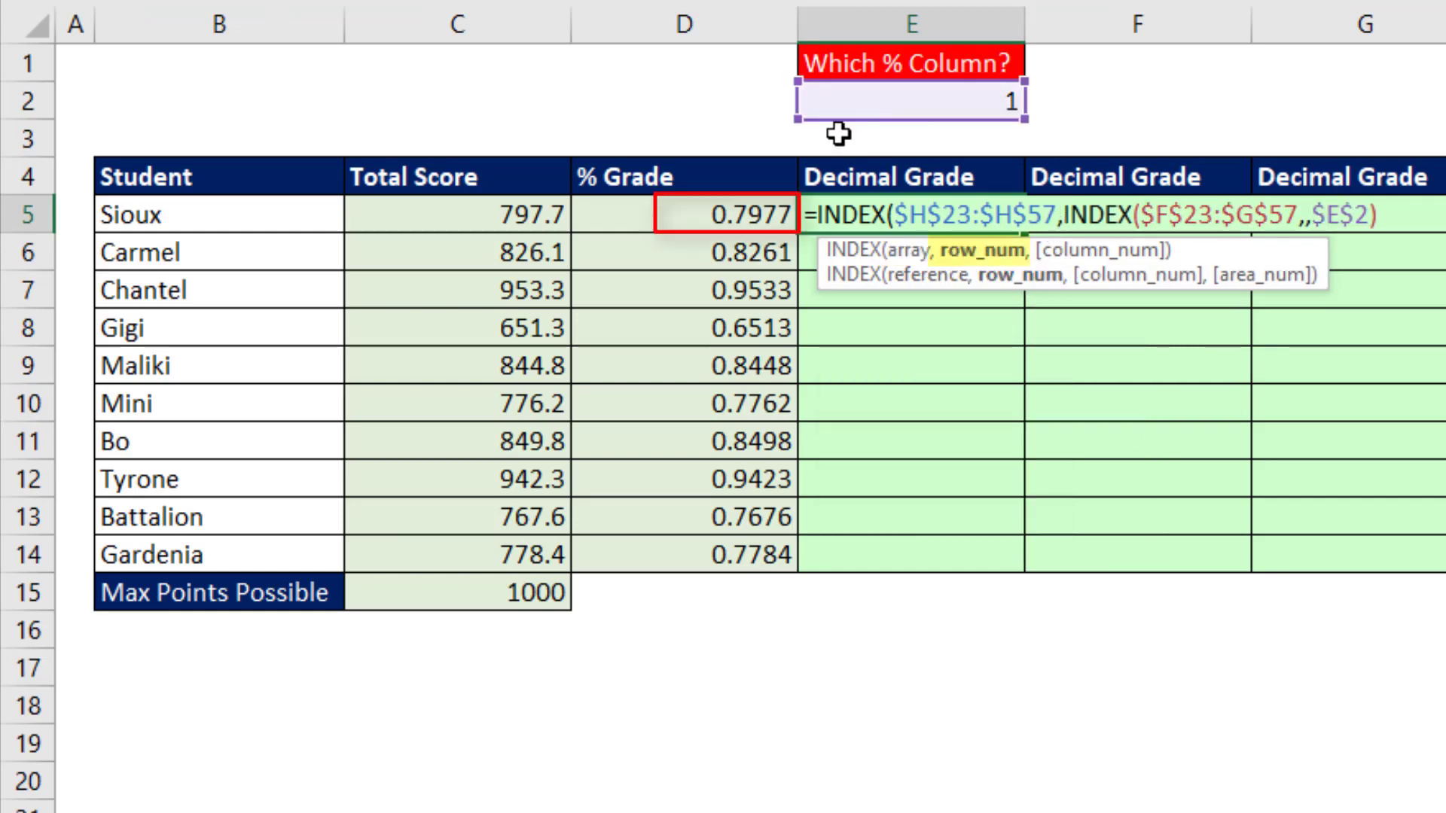
pyautogui.write('mat')
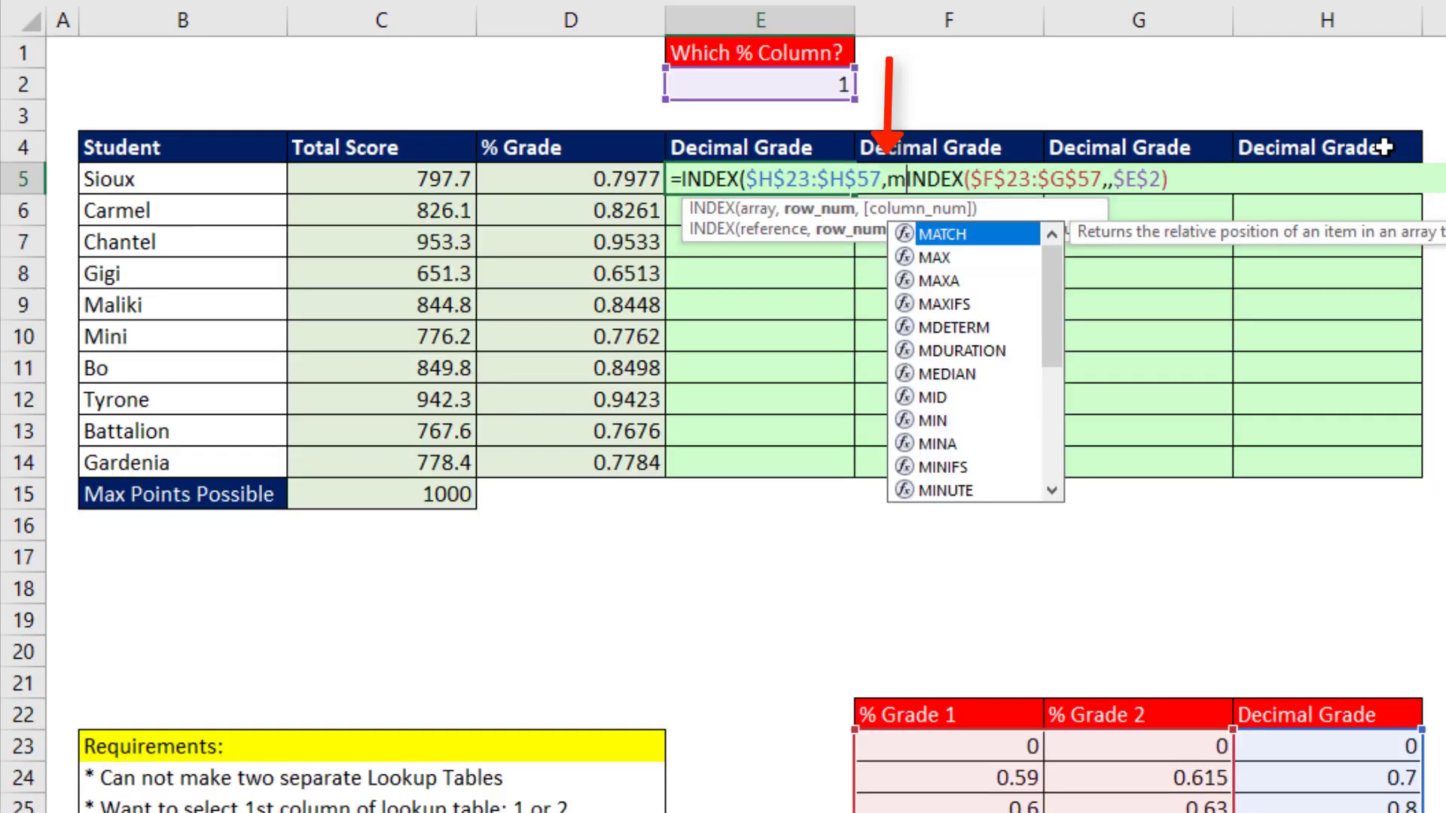
pyautogui.press('Tab')
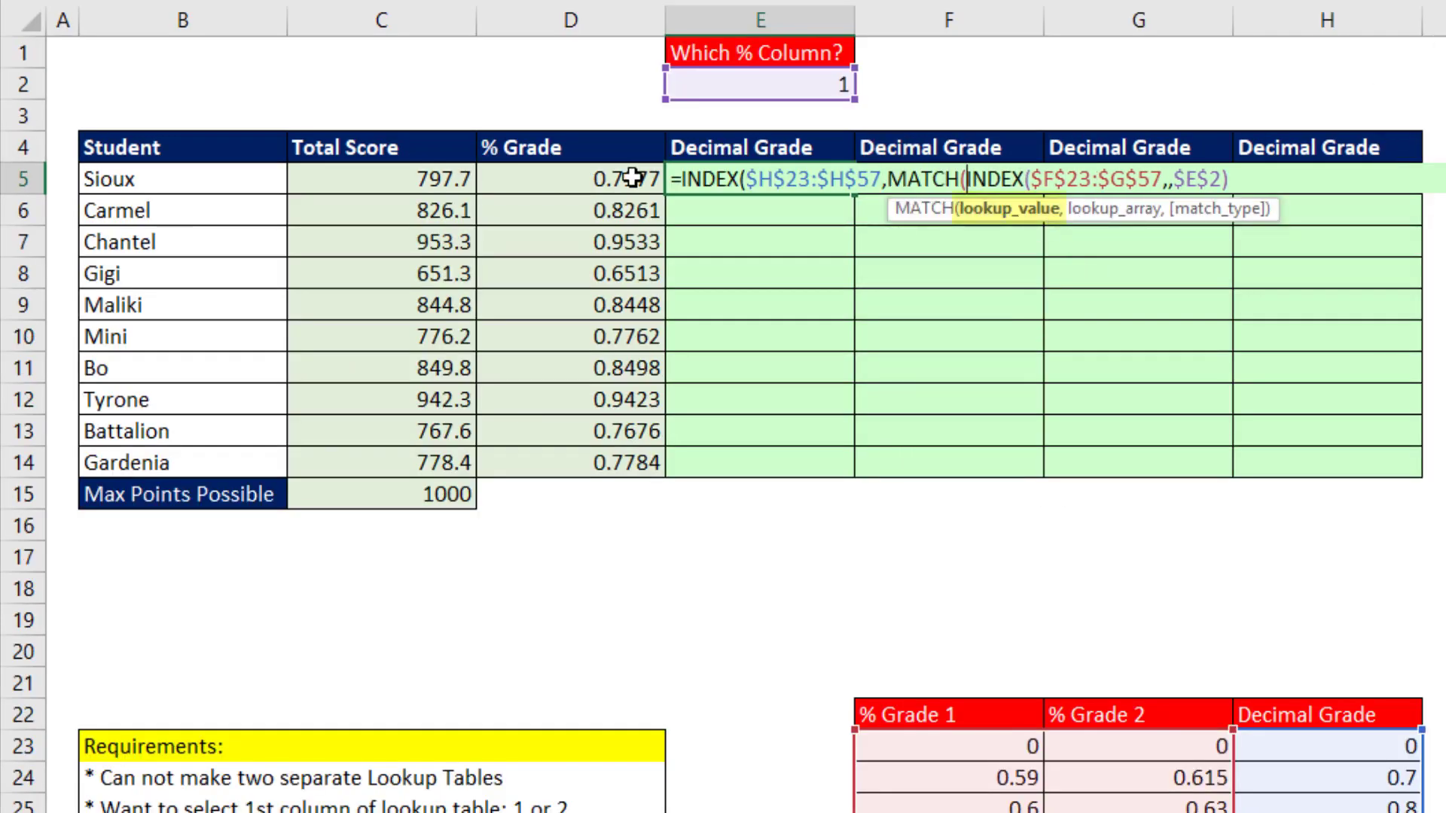
pyautogui.click(594, 182)
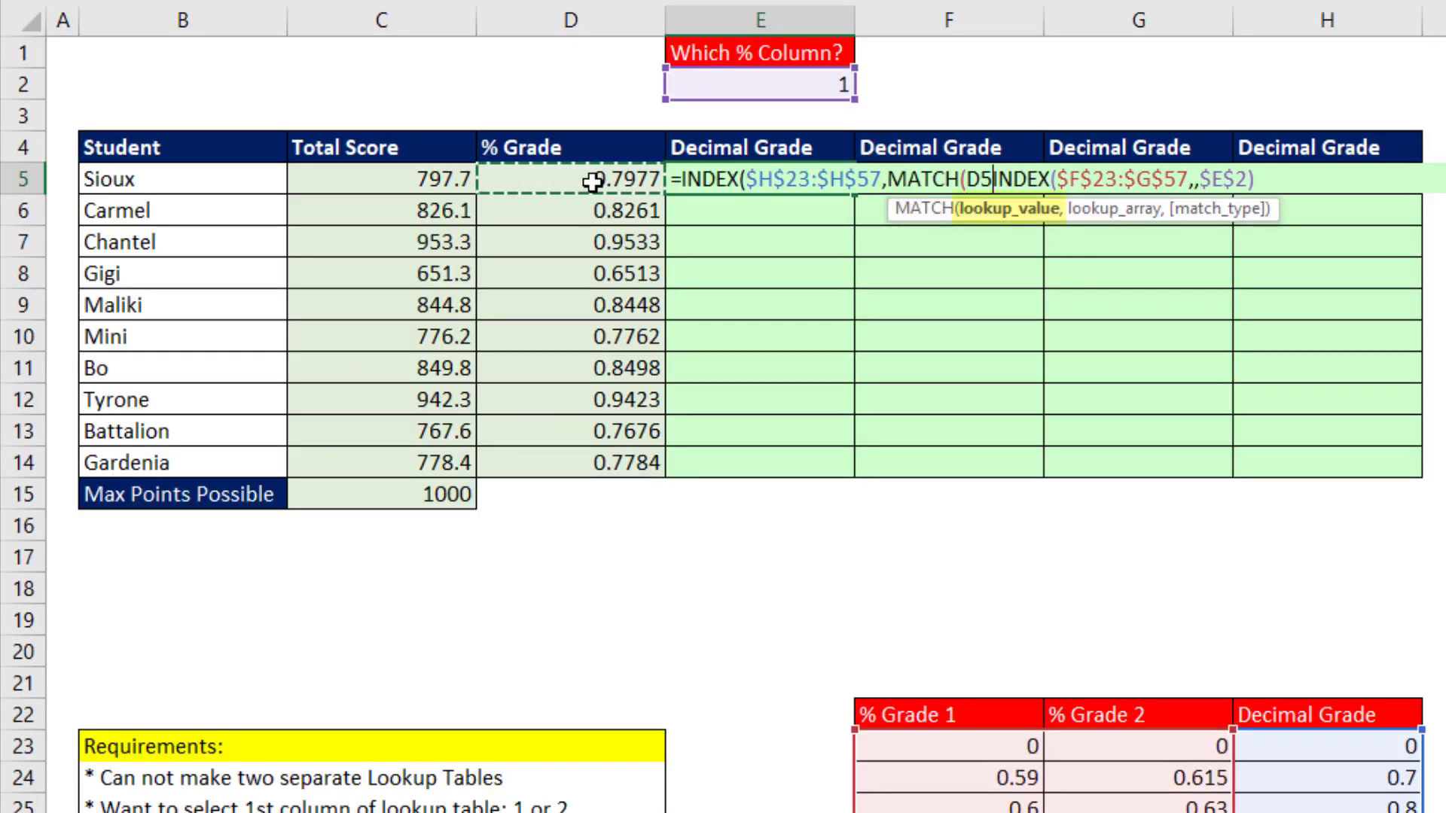
pyautogui.write(',')
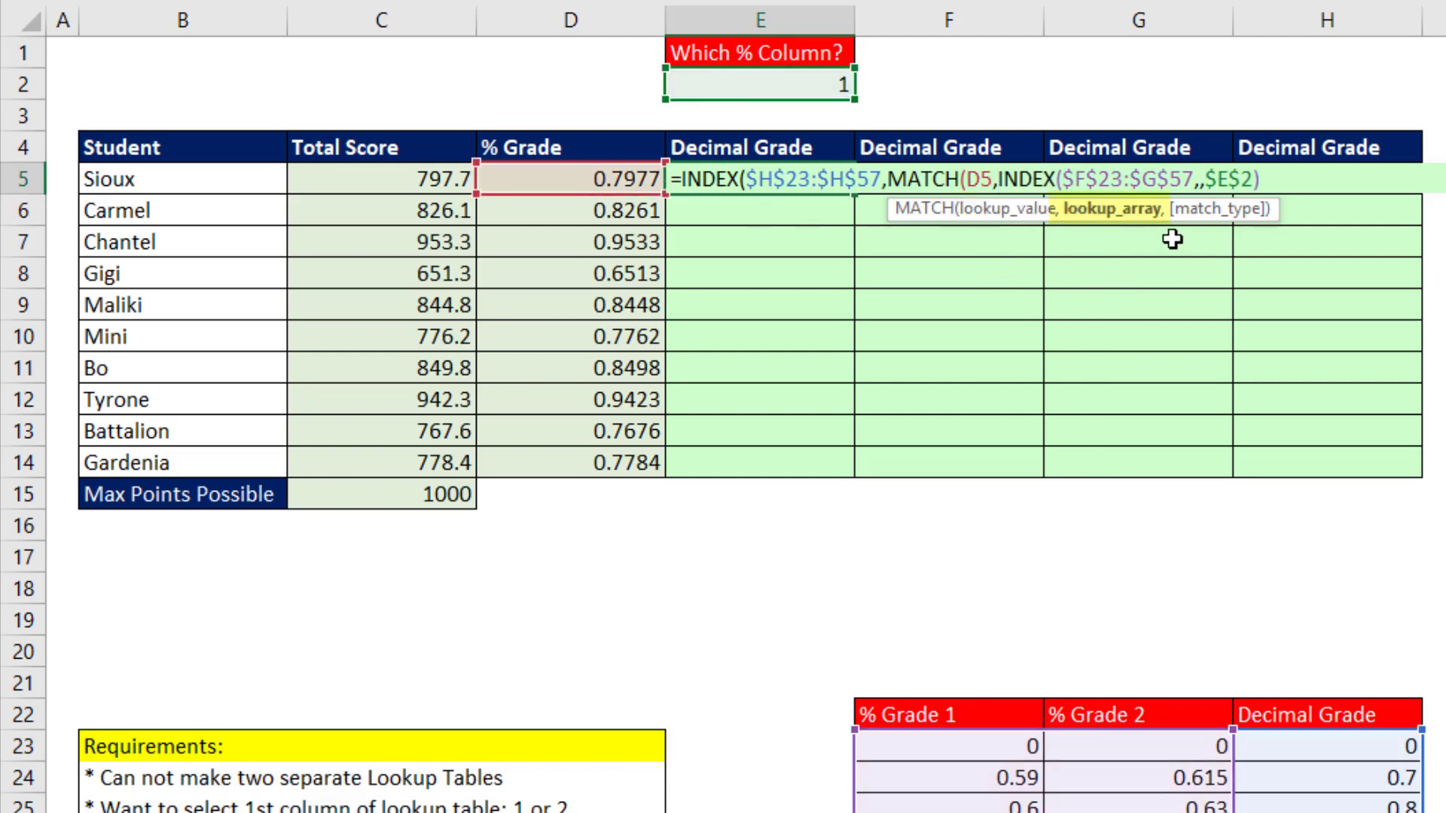
pyautogui.hotkey('shift', 'End')
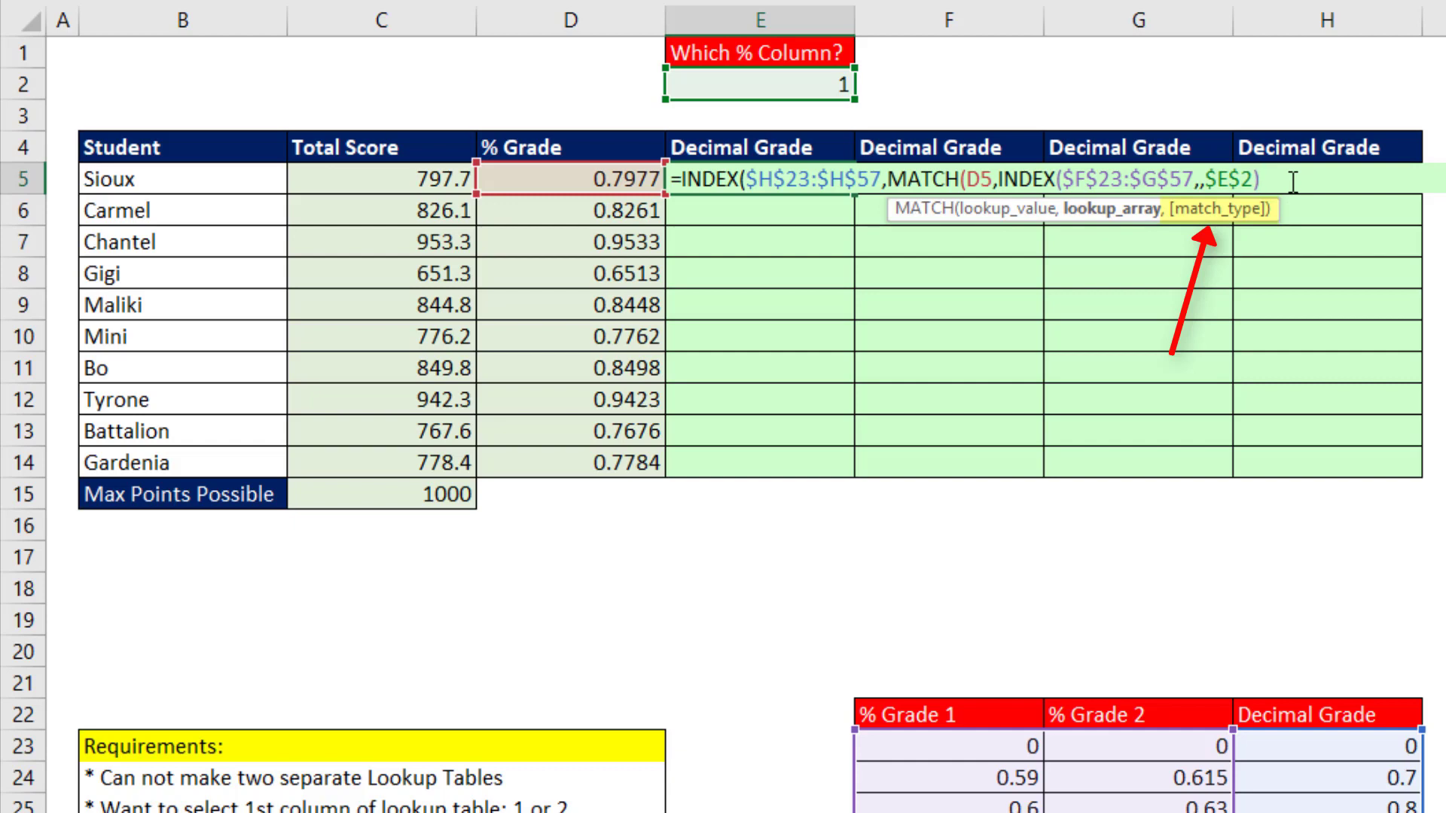
pyautogui.write(')')
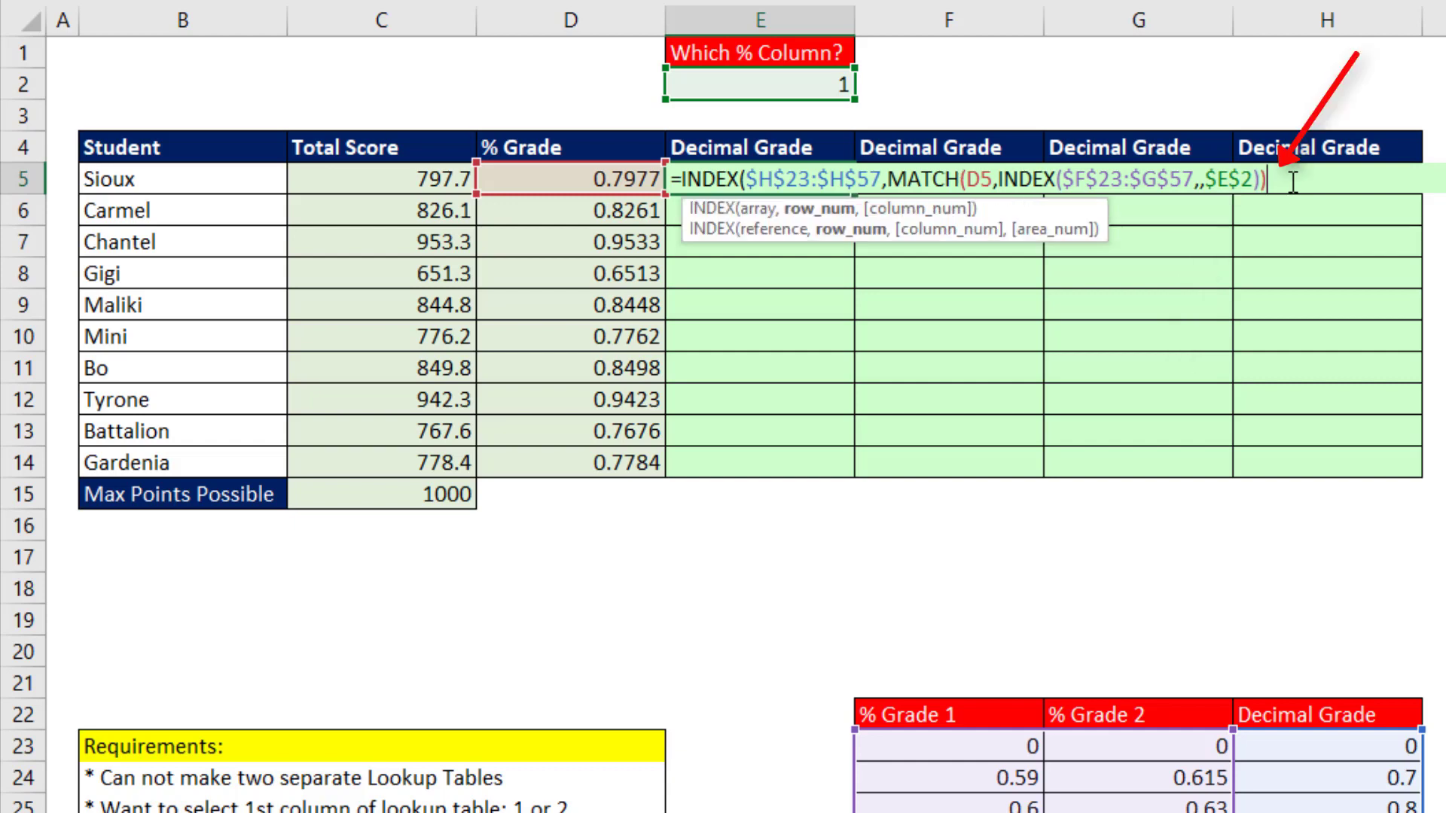
pyautogui.write(')')
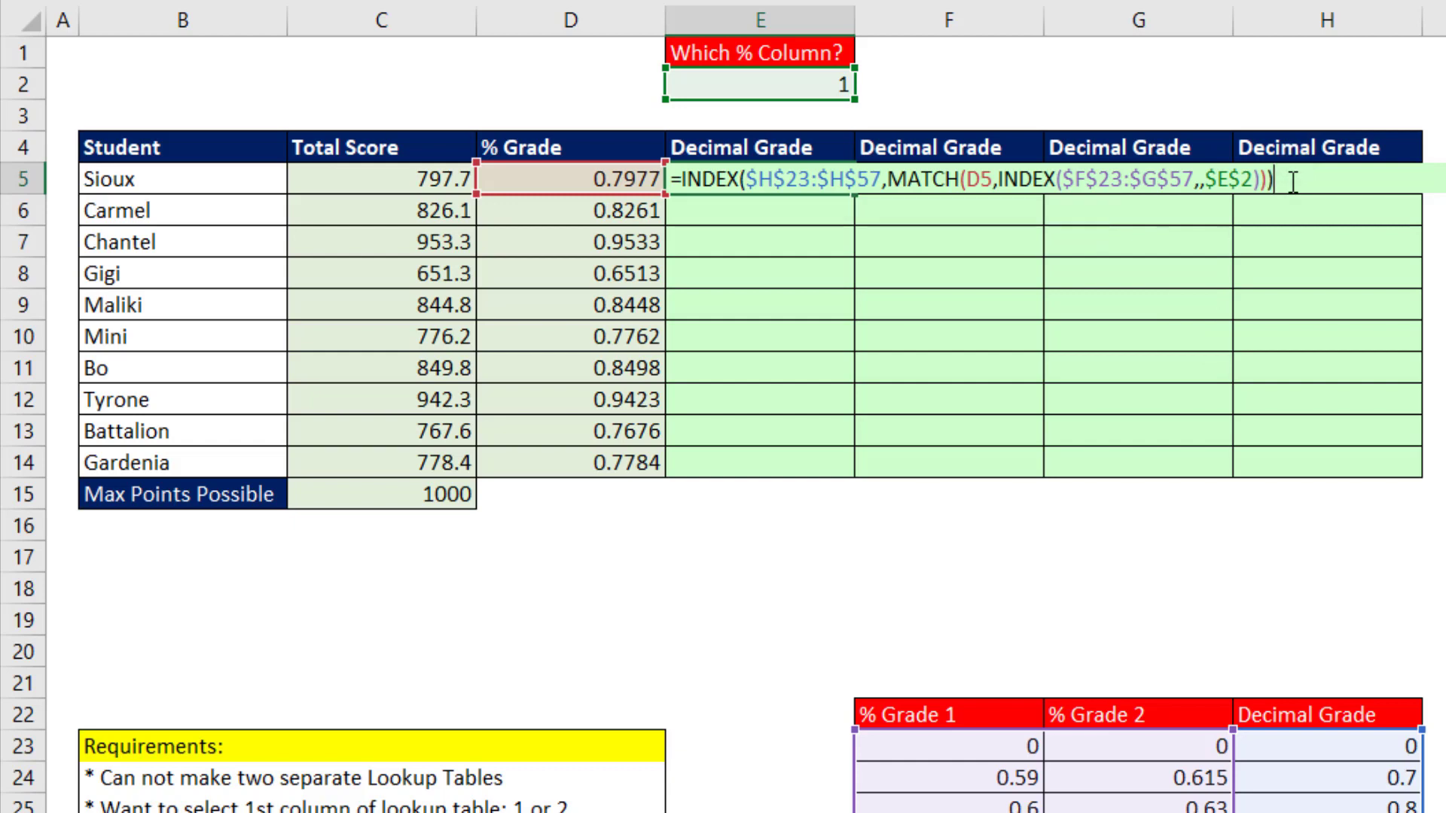
pyautogui.hotkey('ctrl', 'Return')
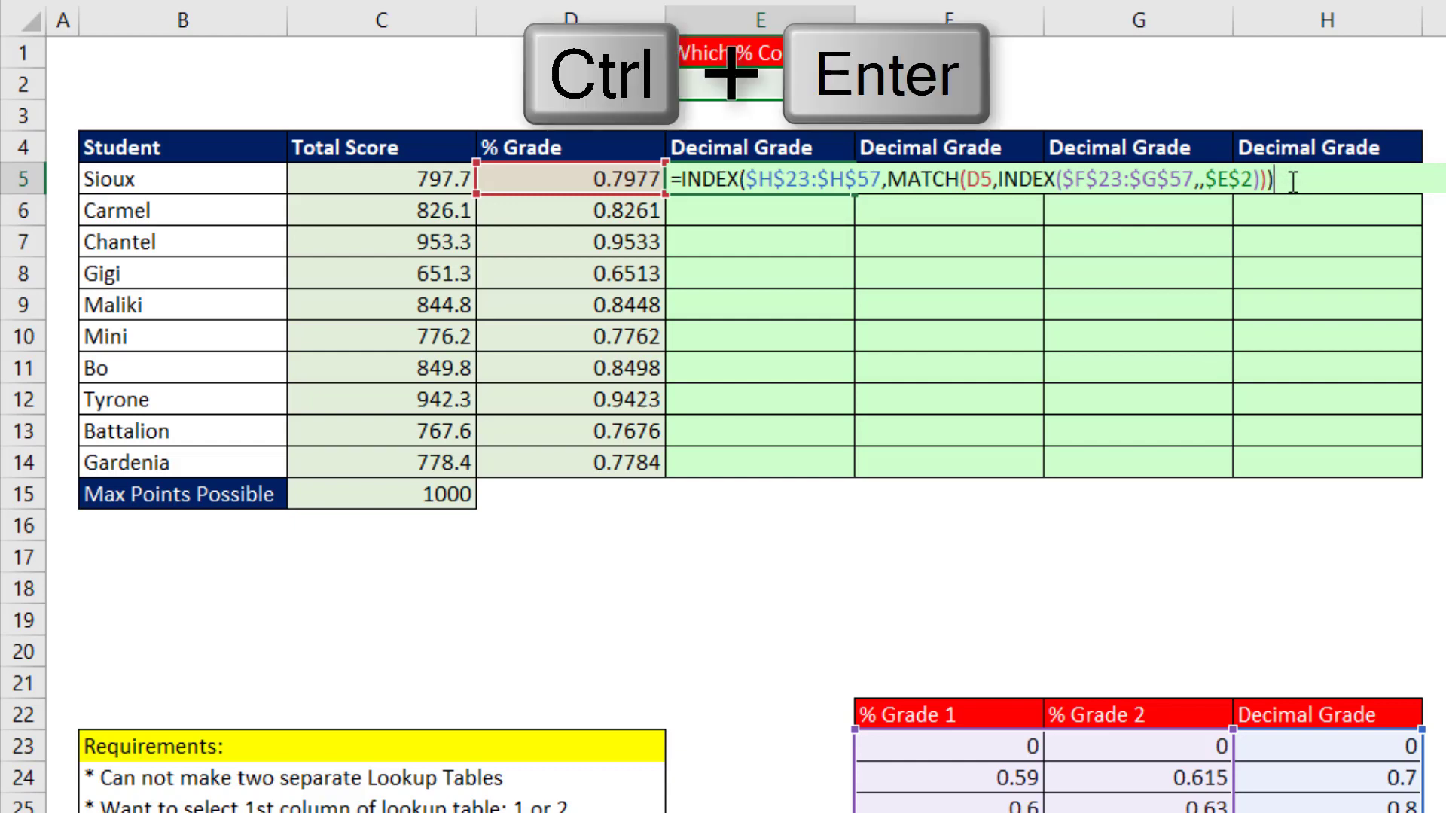
# - Fill the INDEX/MATCH formula down to E14 and check E14's references
pyautogui.moveTo(855, 194); pyautogui.dragTo(853, 462)
pyautogui.click(834, 461)
pyautogui.press('F2')
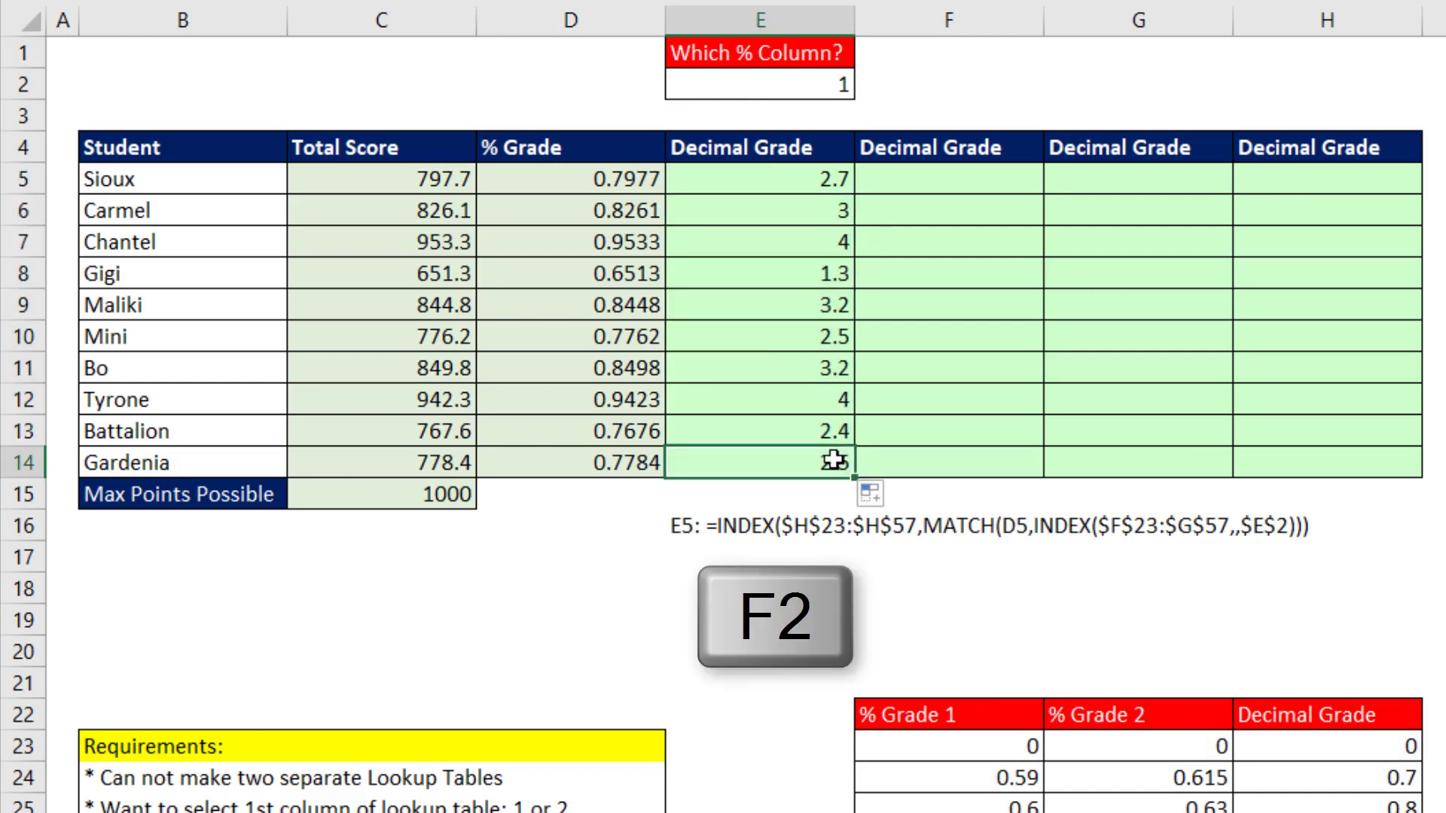
pyautogui.press('Escape')
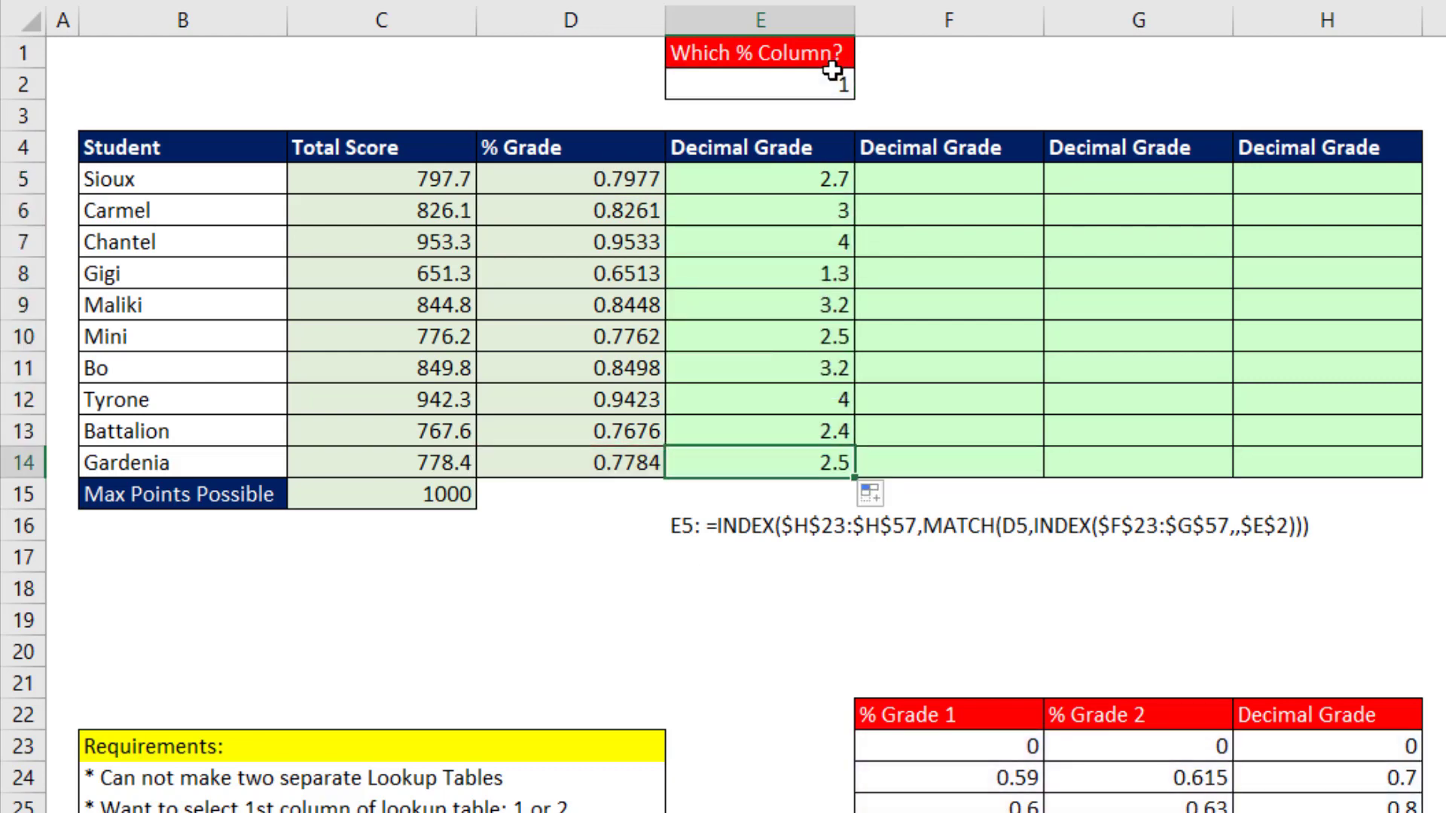
# - Switch E2's dropdown to 2 so the grades use the % Grade 2 column
pyautogui.click(843, 83)
pyautogui.click(867, 86)
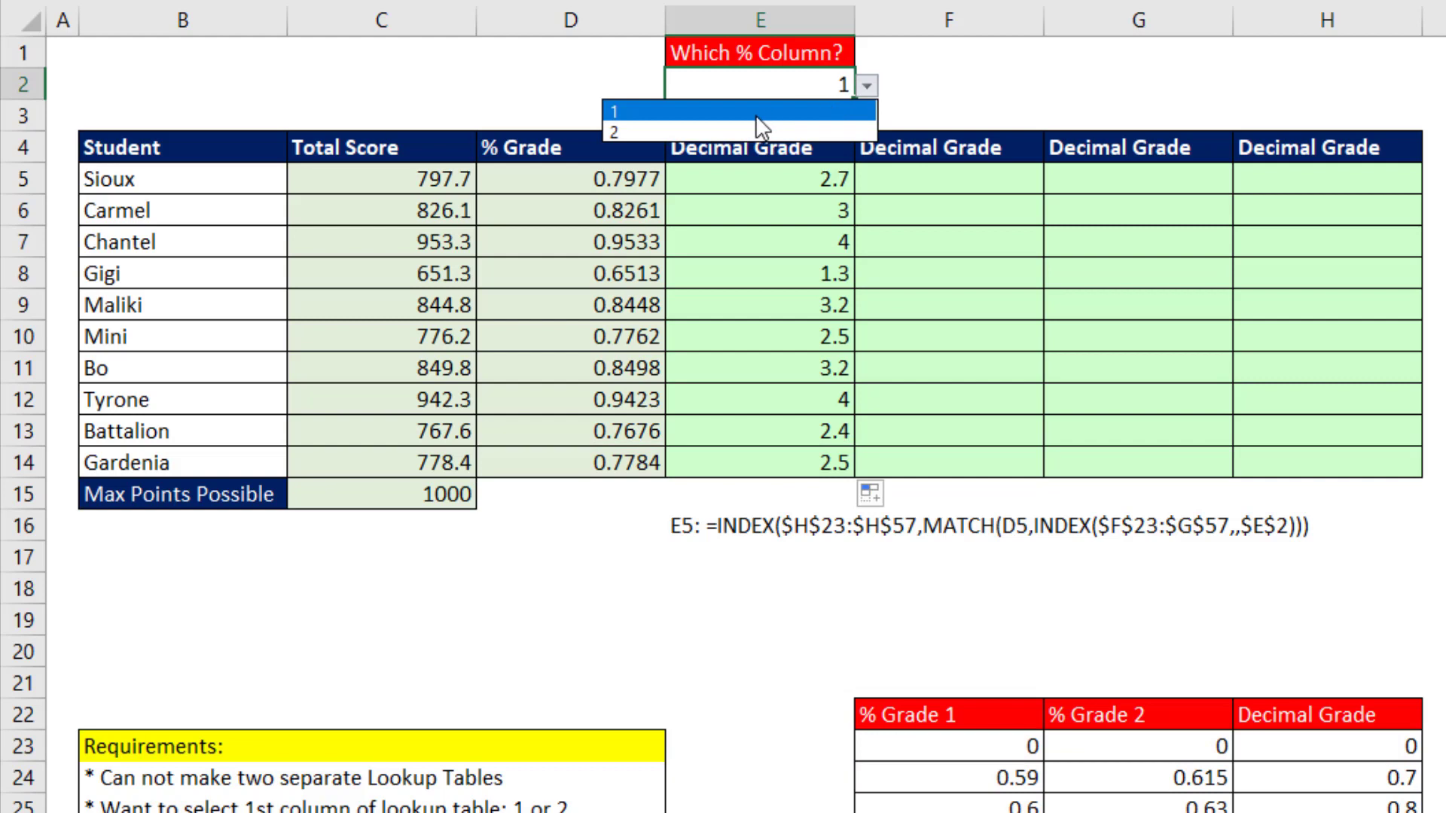
pyautogui.click(714, 132)
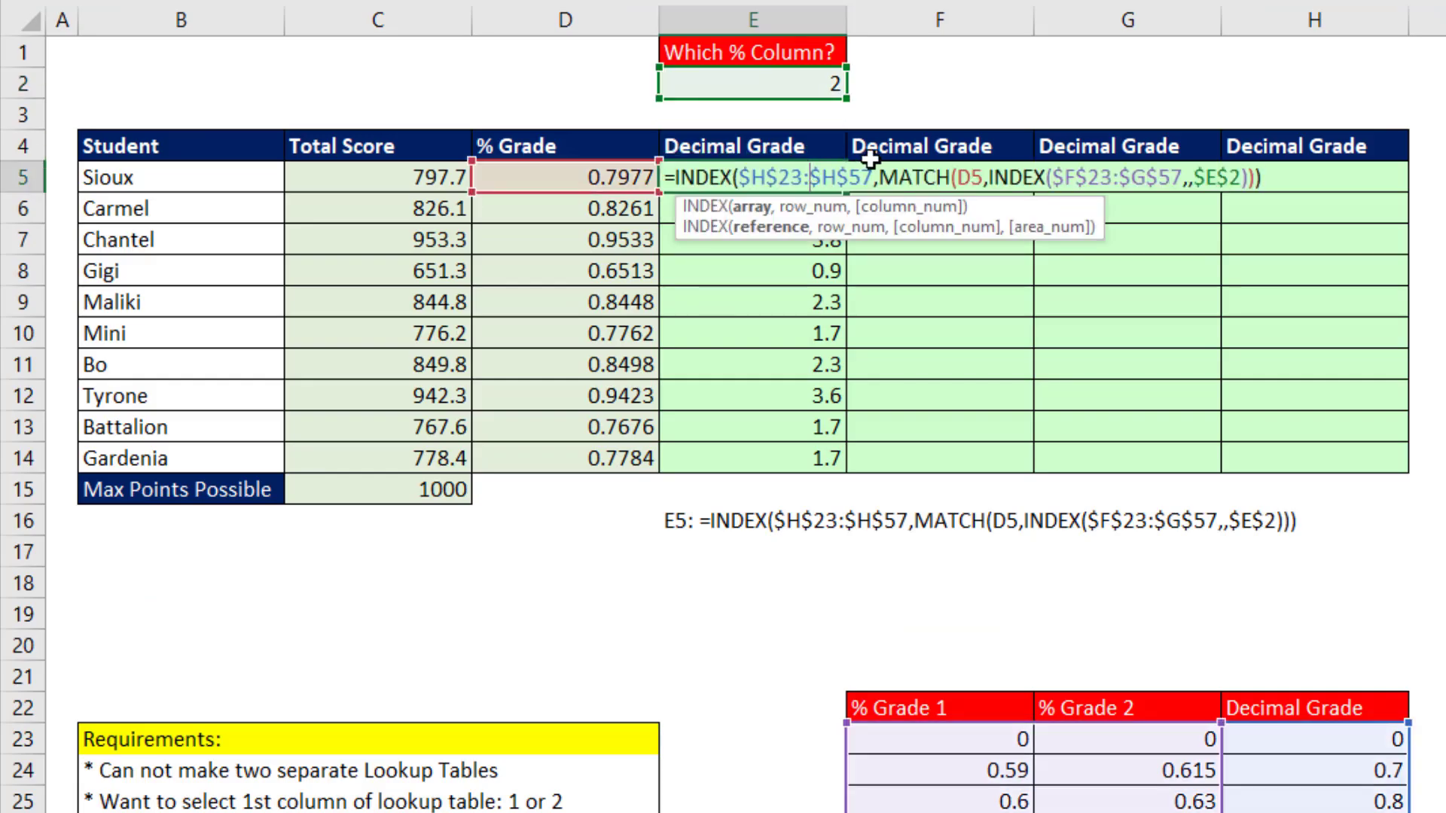
# - Copy the INDEX($F$23:$G$57,,$E$2) column-chooser part from E5's formula
pyautogui.click(1000, 168)
pyautogui.click(1096, 226)
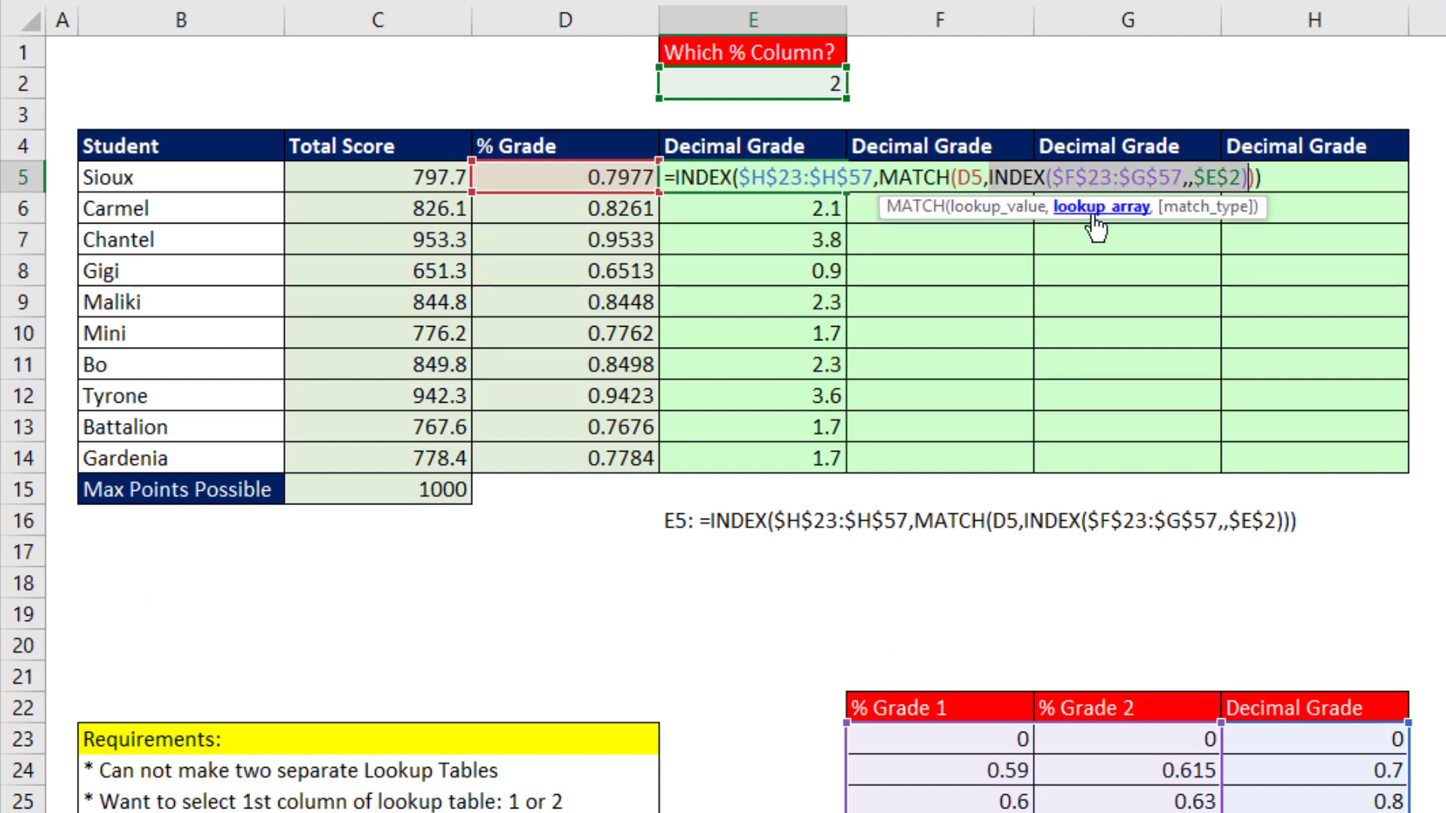
pyautogui.hotkey('ctrl', 'c')
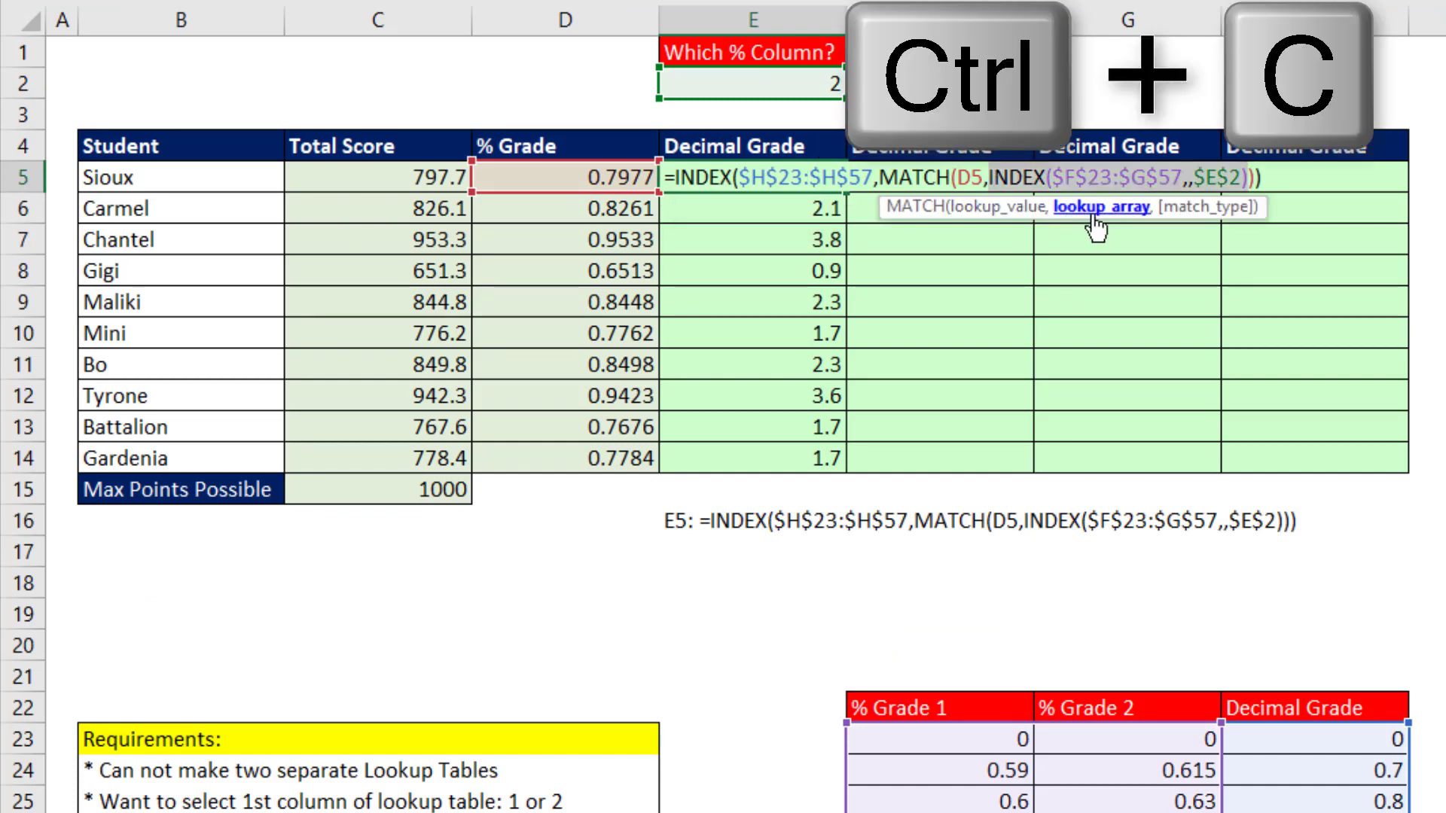
pyautogui.press('Escape')
# - Enter =XLOOKUP(D5,INDEX($F$23:$G$57,,$E$2),$H$23:$H$57,,-1) in F5 and fill down to F14
pyautogui.click(1001, 182)
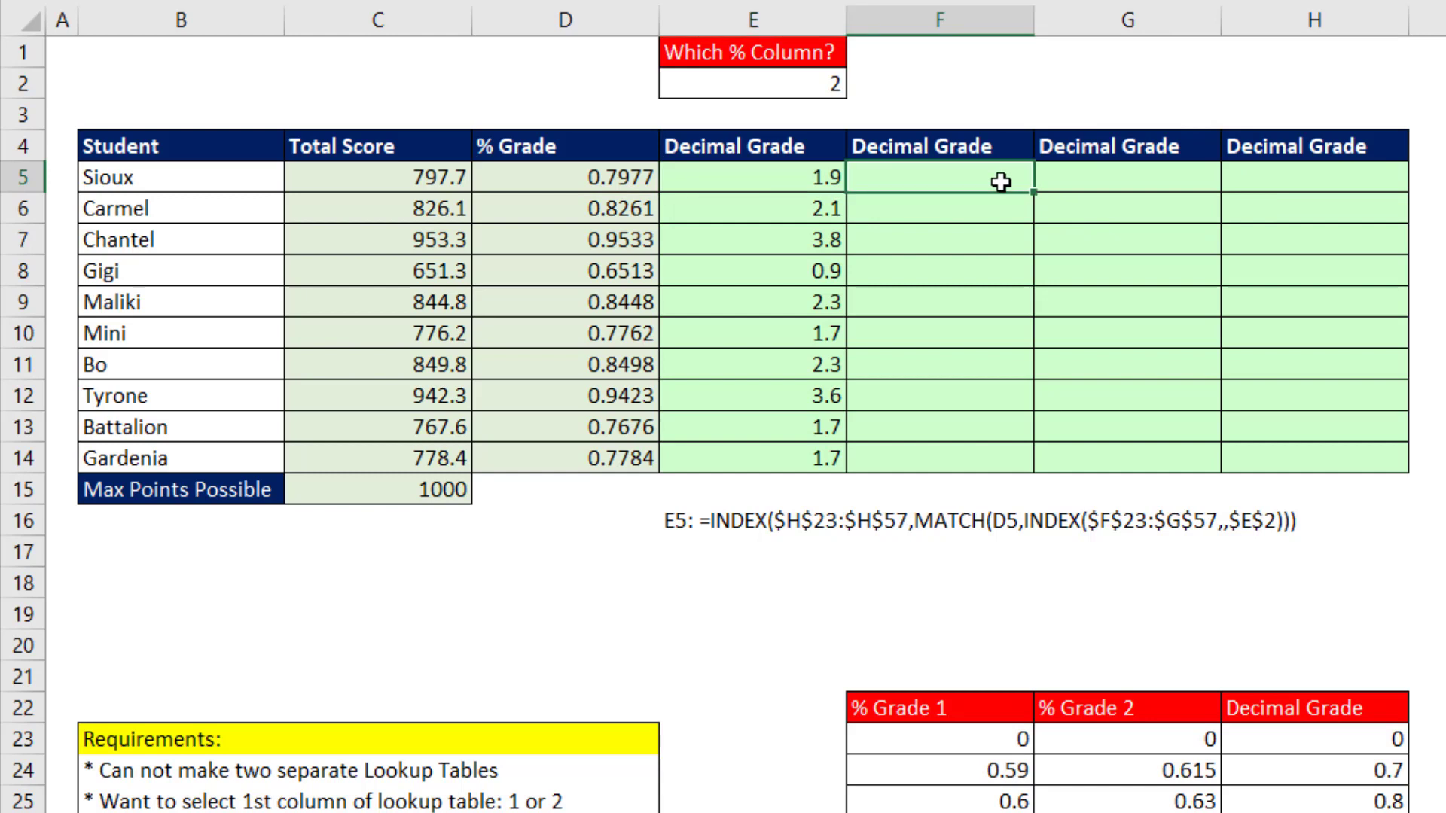
pyautogui.write('=xl')
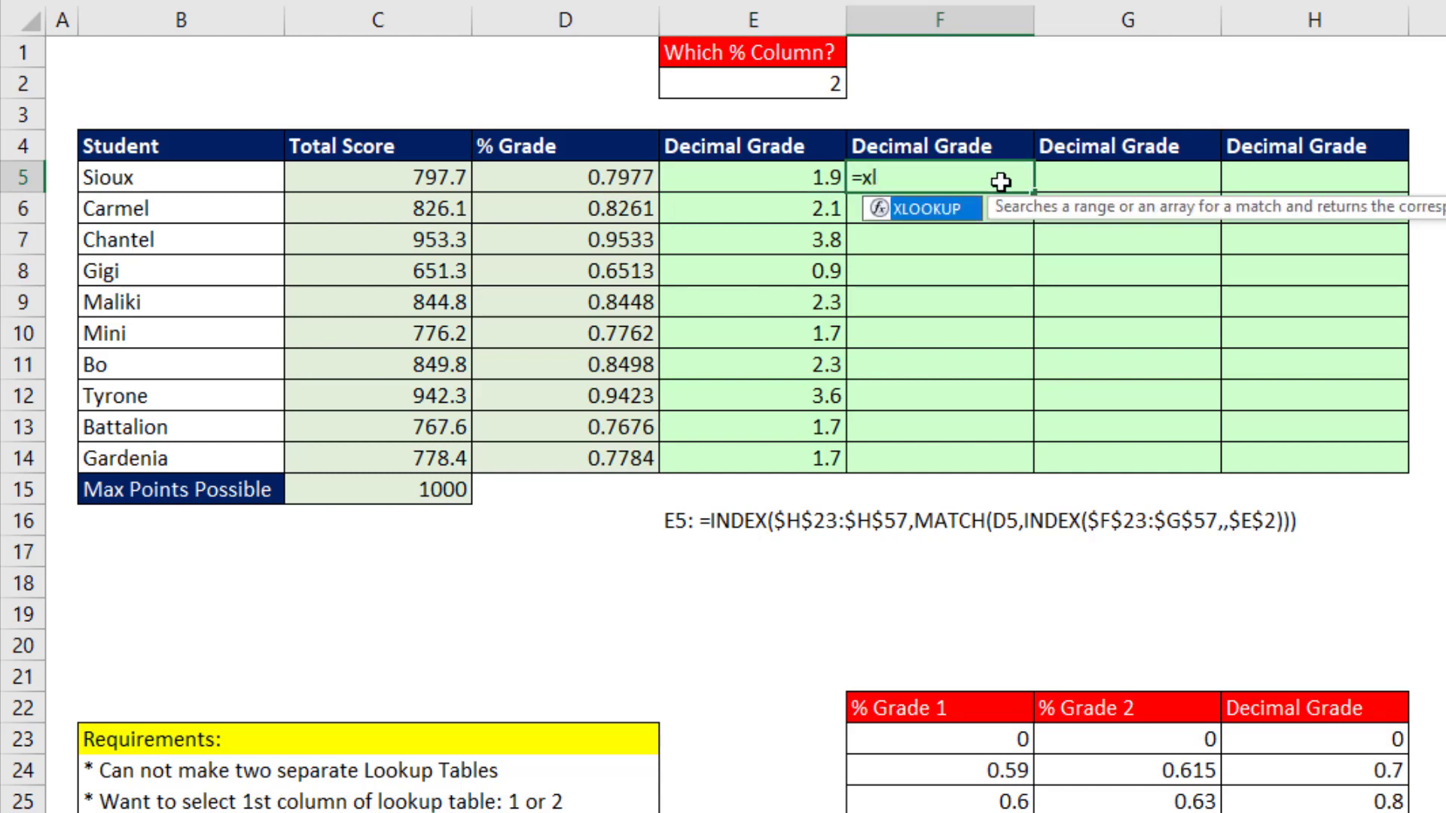
pyautogui.press('Tab')
pyautogui.click(635, 177)
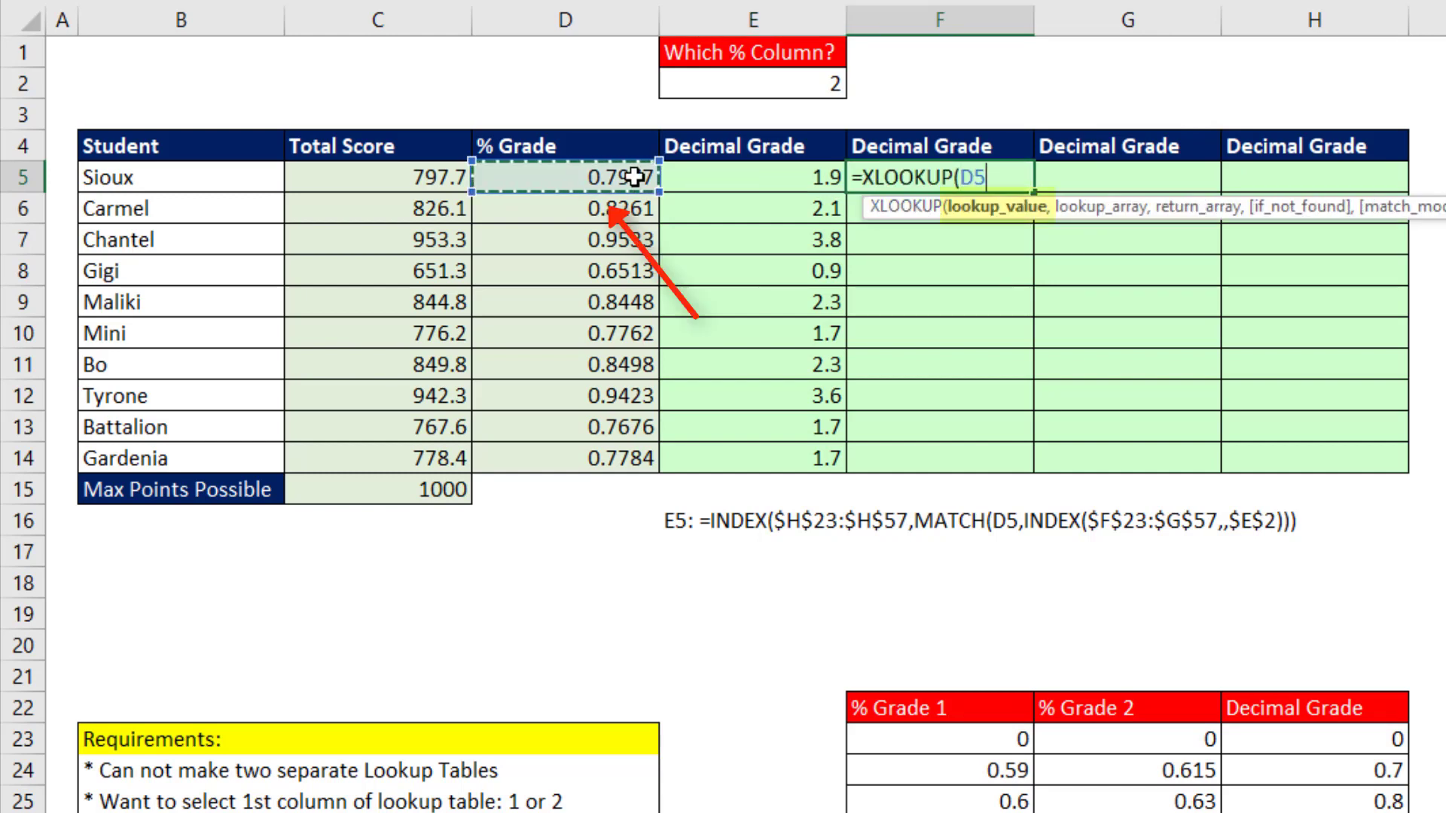
pyautogui.write(',')
pyautogui.hotkey('ctrl', 'v')
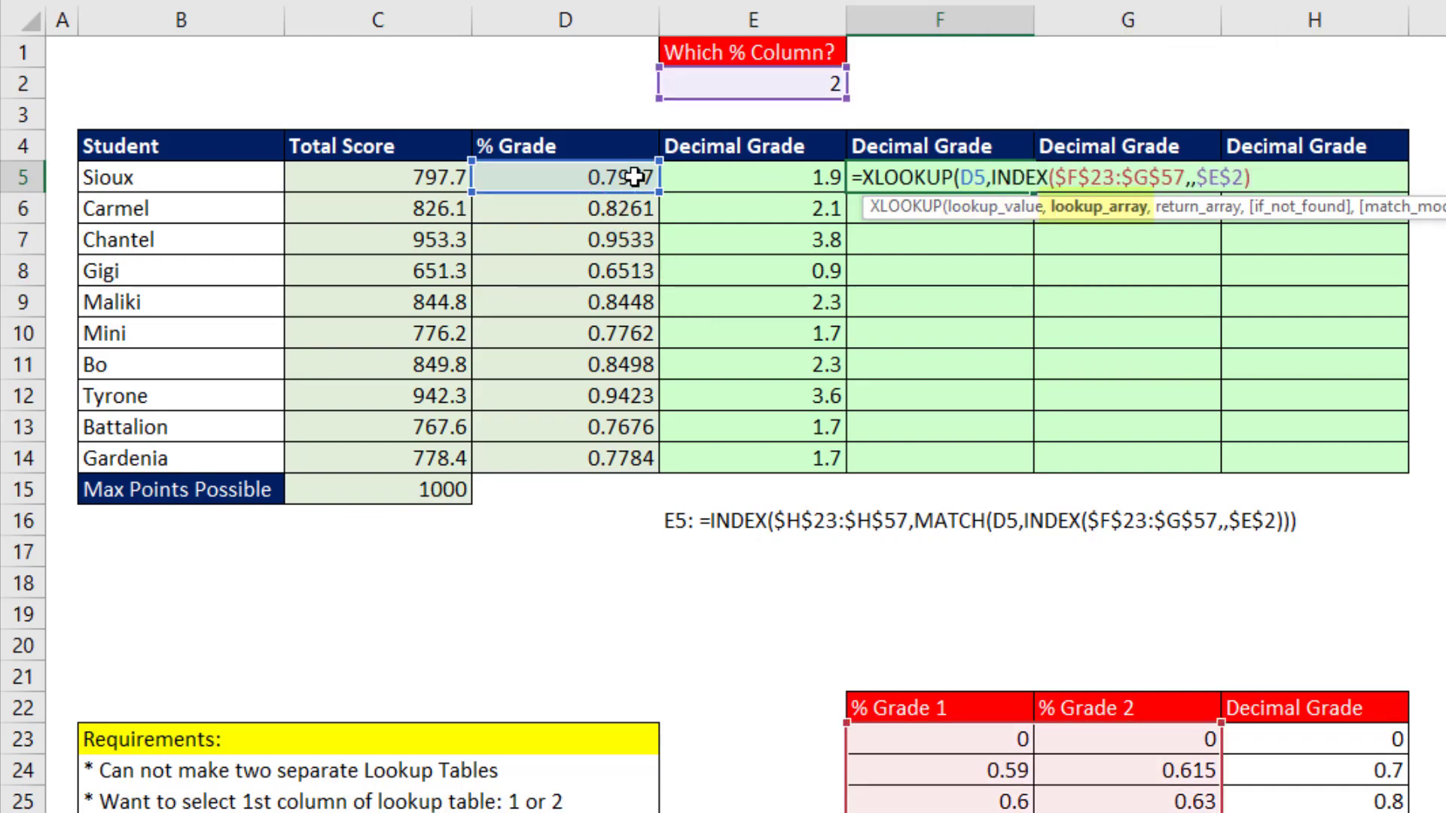
pyautogui.write(',')
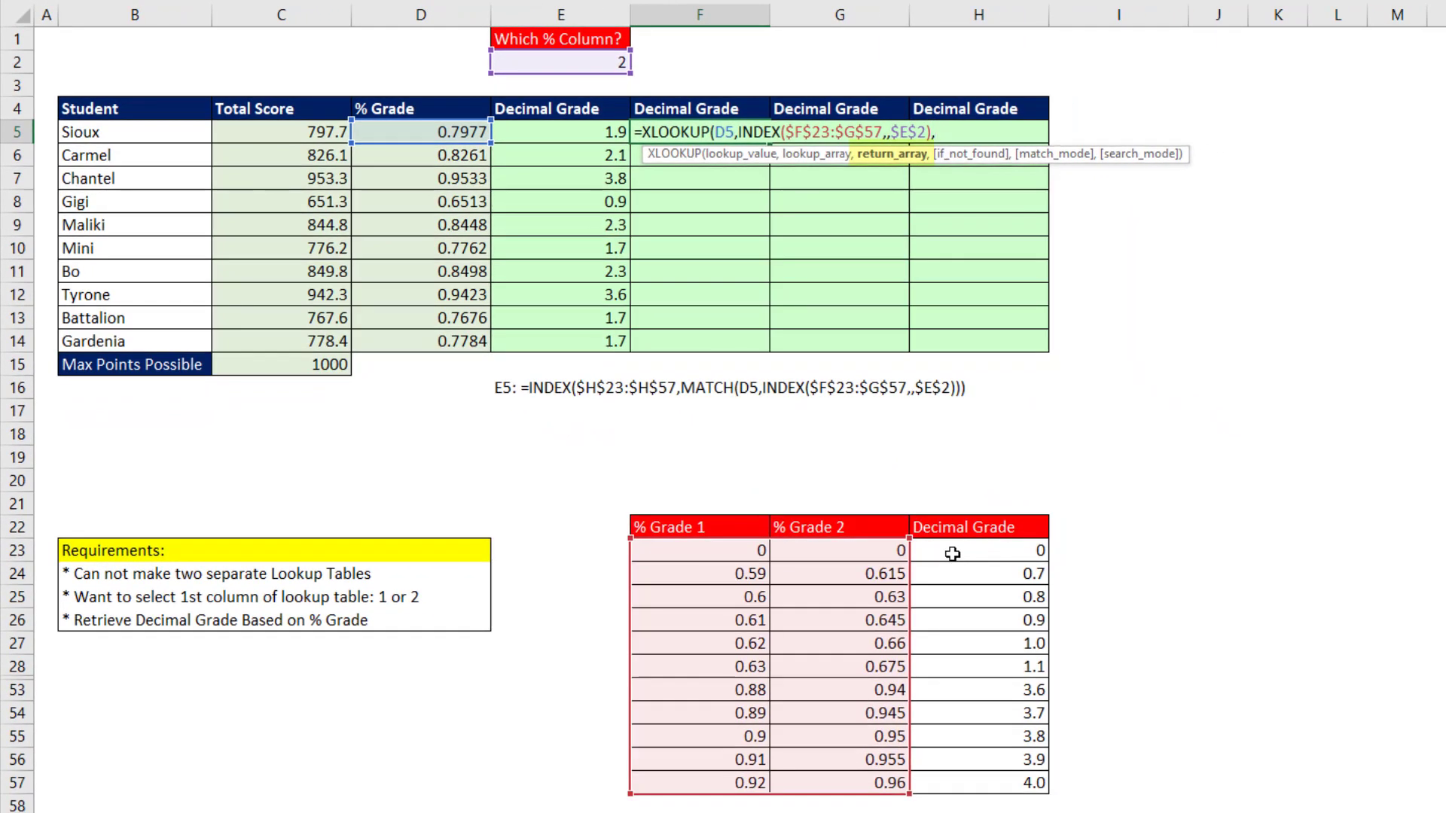
pyautogui.moveTo(949, 550); pyautogui.dragTo(979, 777)
pyautogui.press('F4')
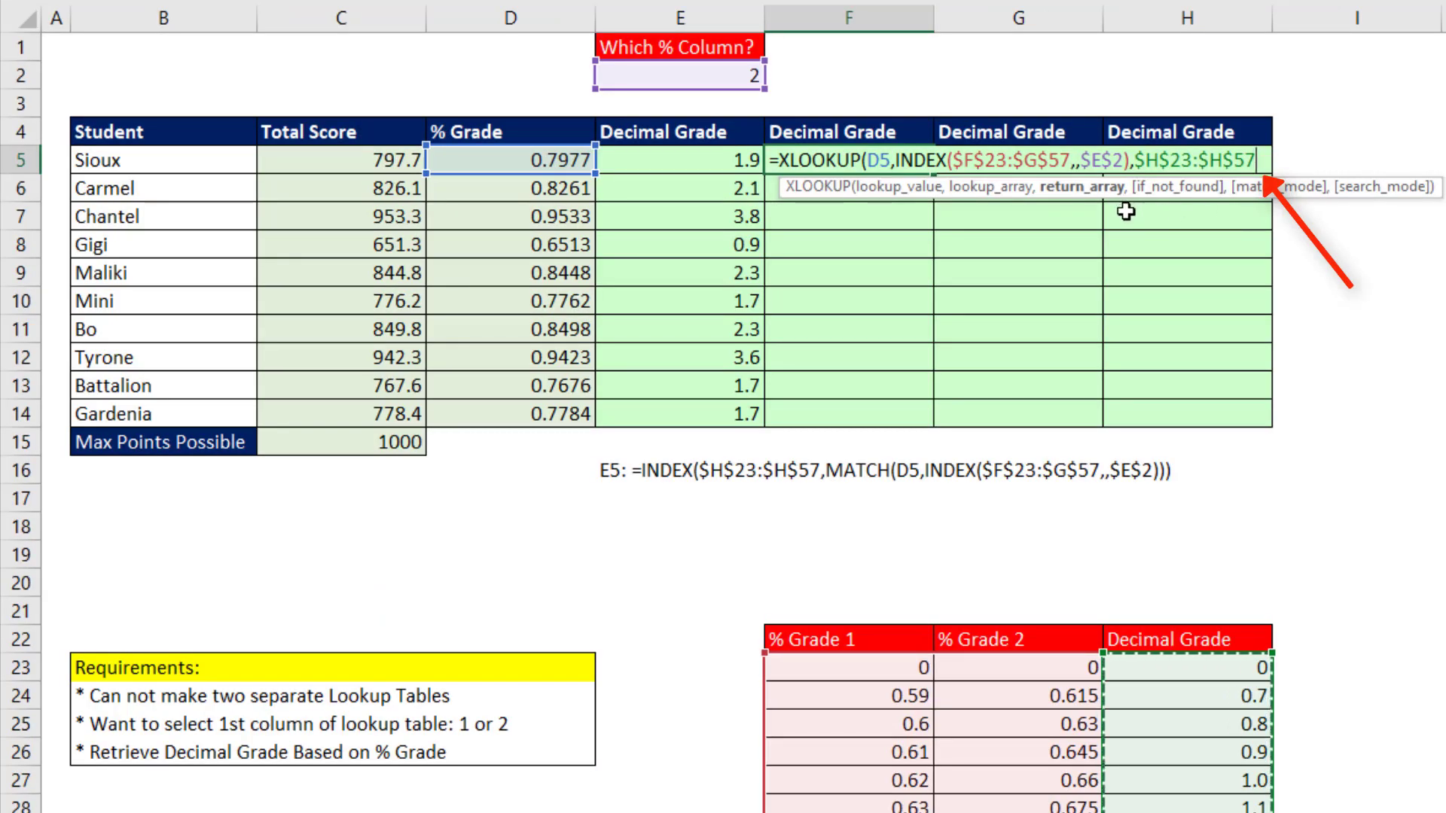
pyautogui.write(',')
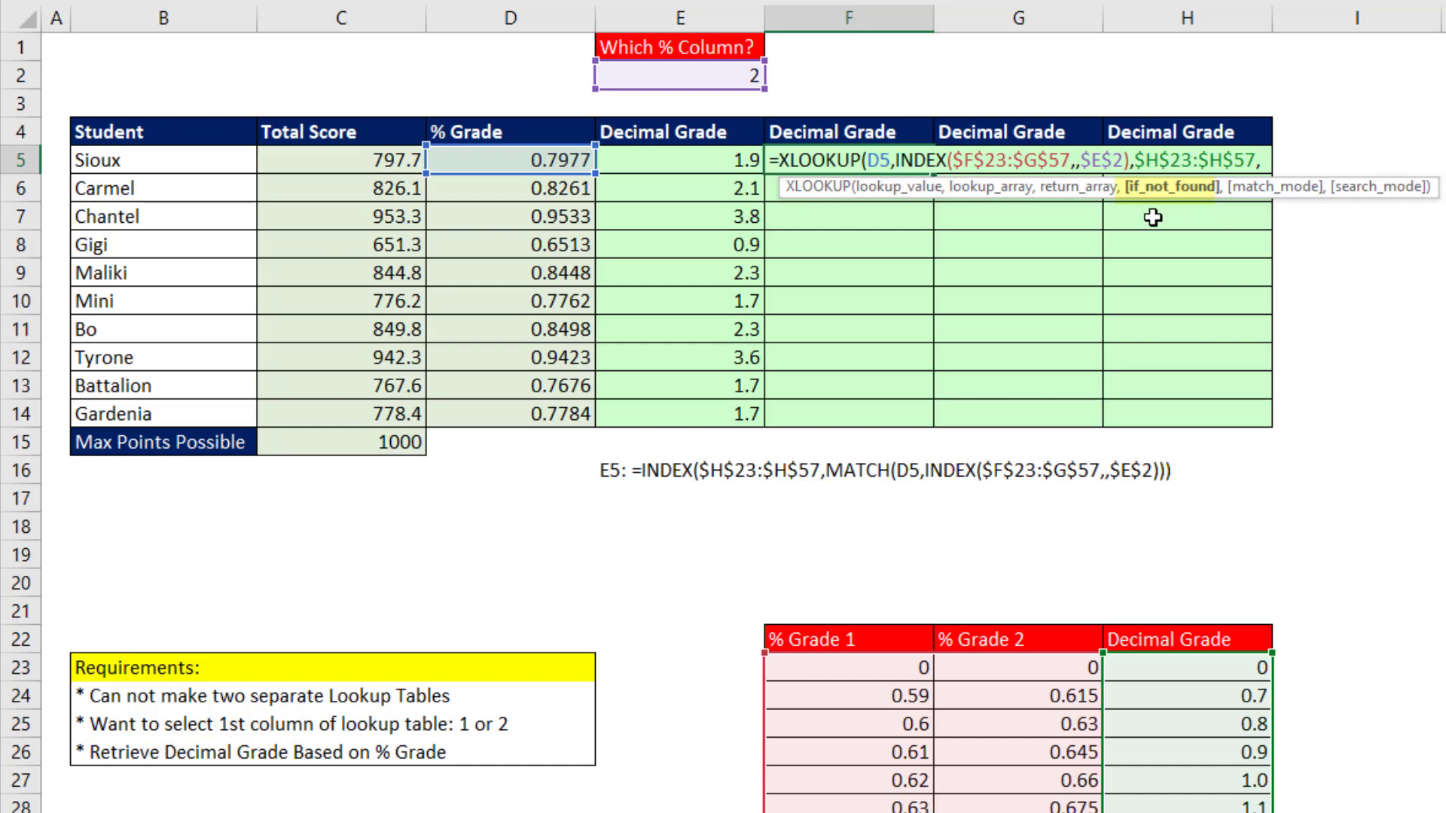
pyautogui.write(',')
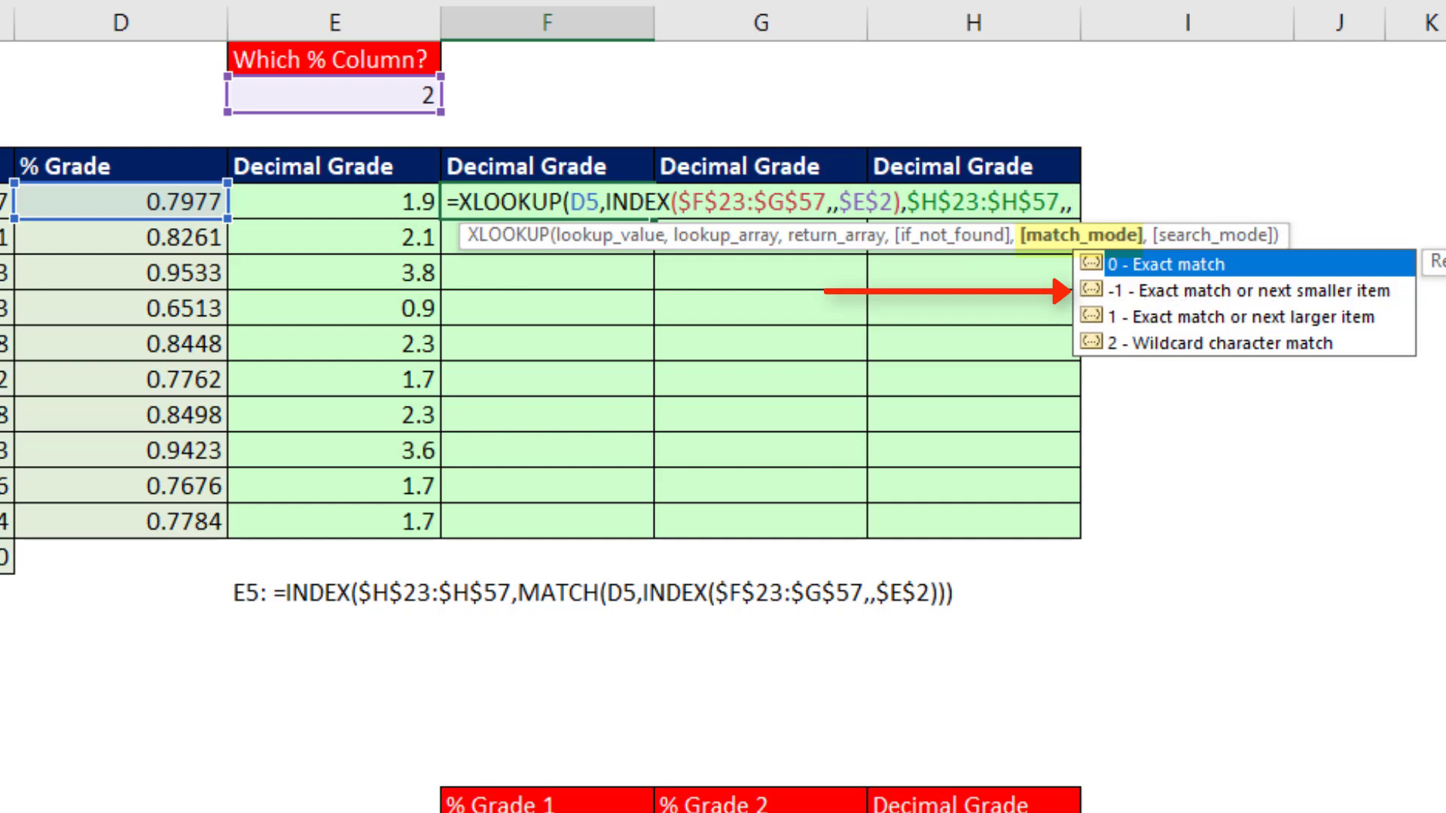
pyautogui.write('-1')
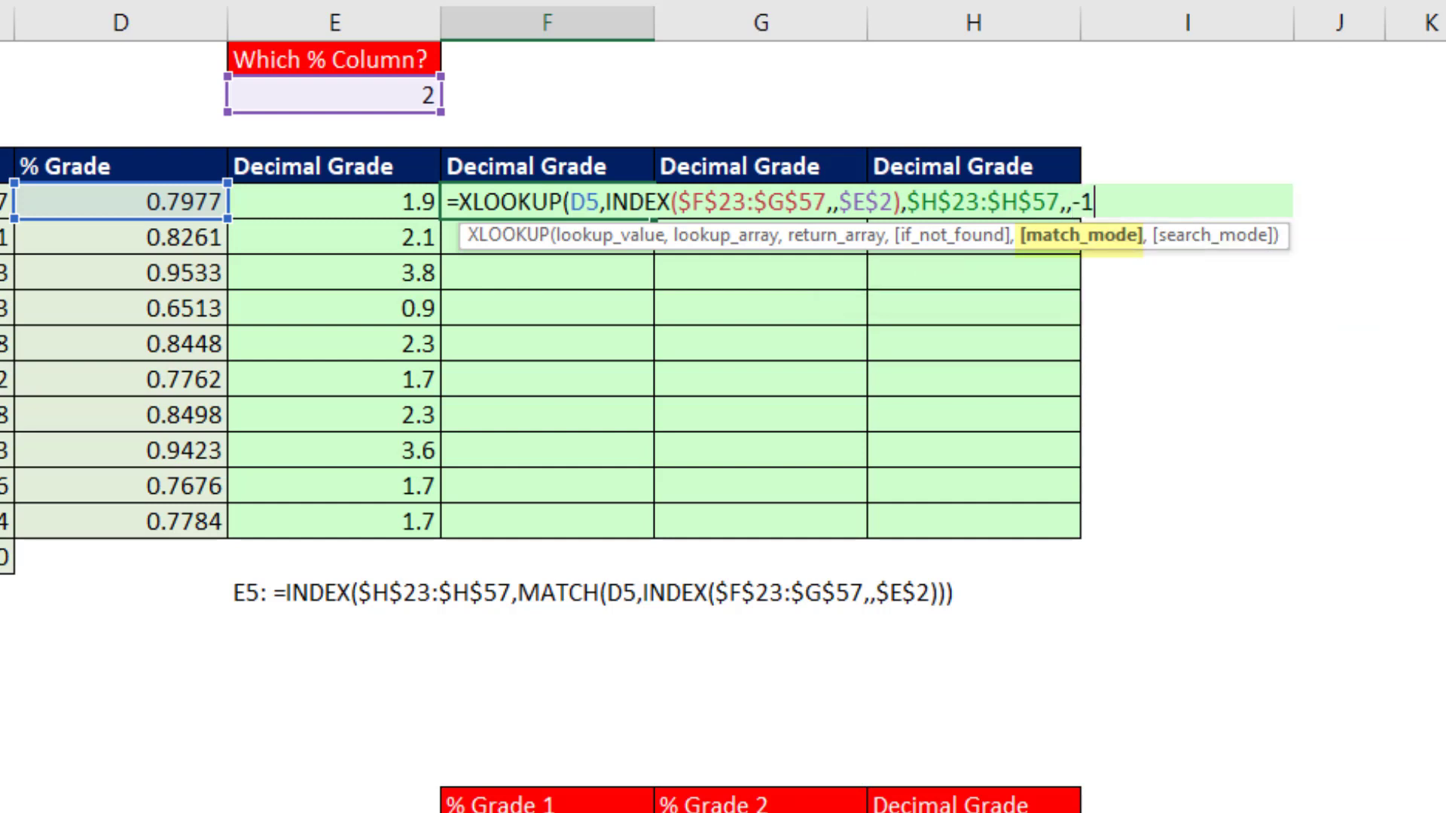
pyautogui.write(')')
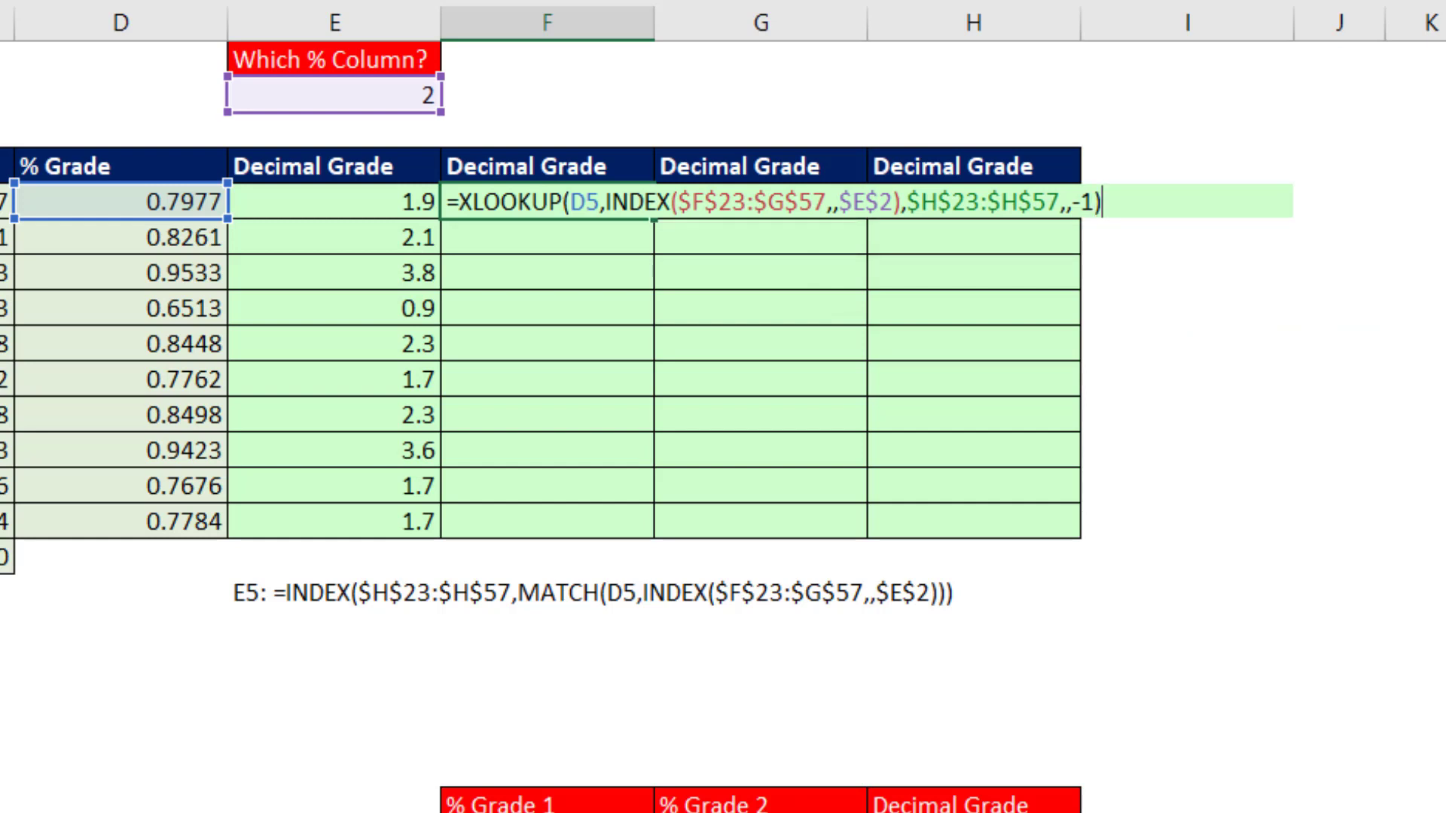
pyautogui.hotkey('ctrl', 'Return')
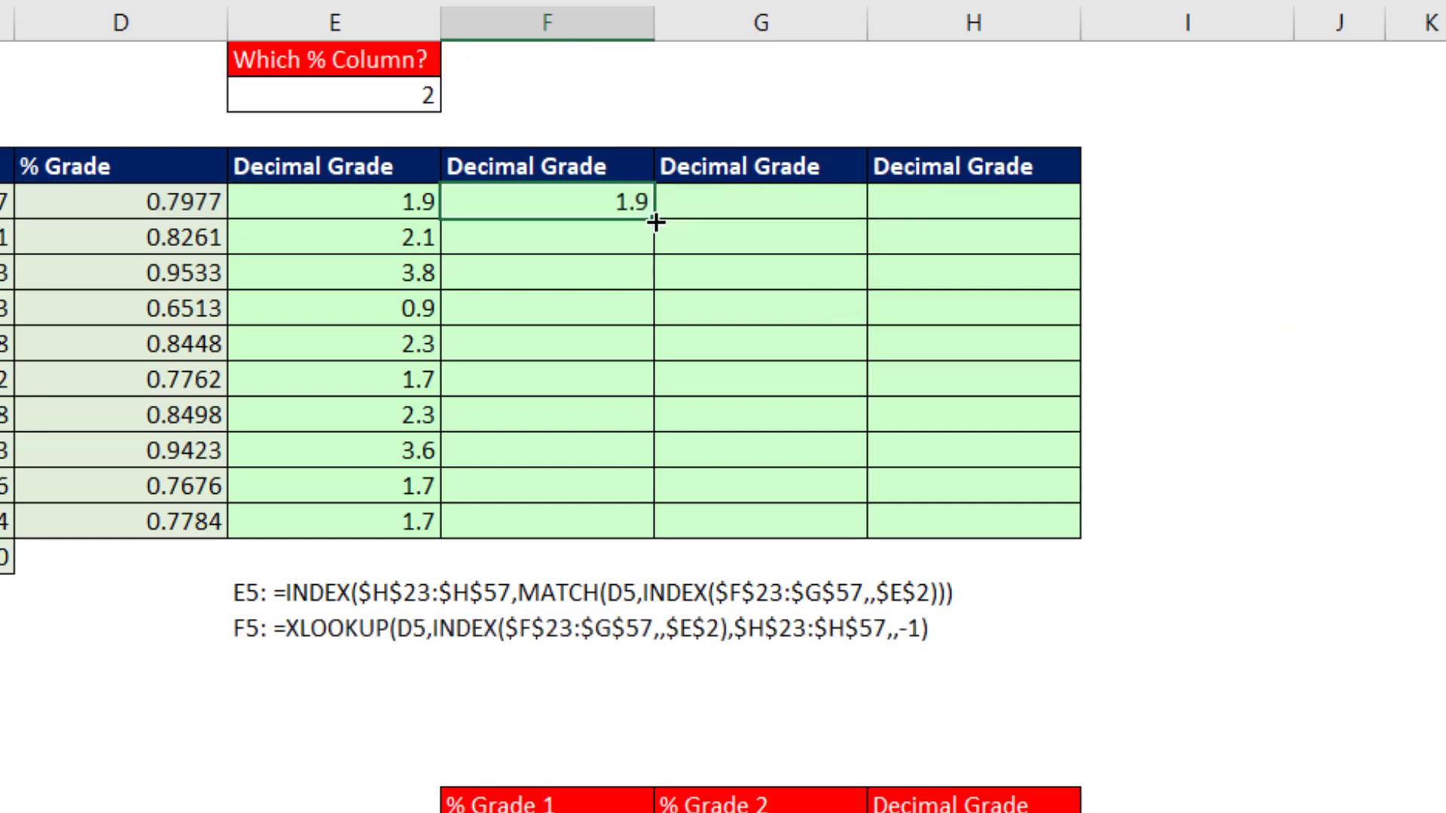
pyautogui.moveTo(653, 221); pyautogui.dragTo(652, 538)
# - Enter =LOOKUP(D5,INDEX($F$23:$G$57,,$E$2),$H$23:$H$57) in G5 and fill down to G14
pyautogui.click(715, 212)
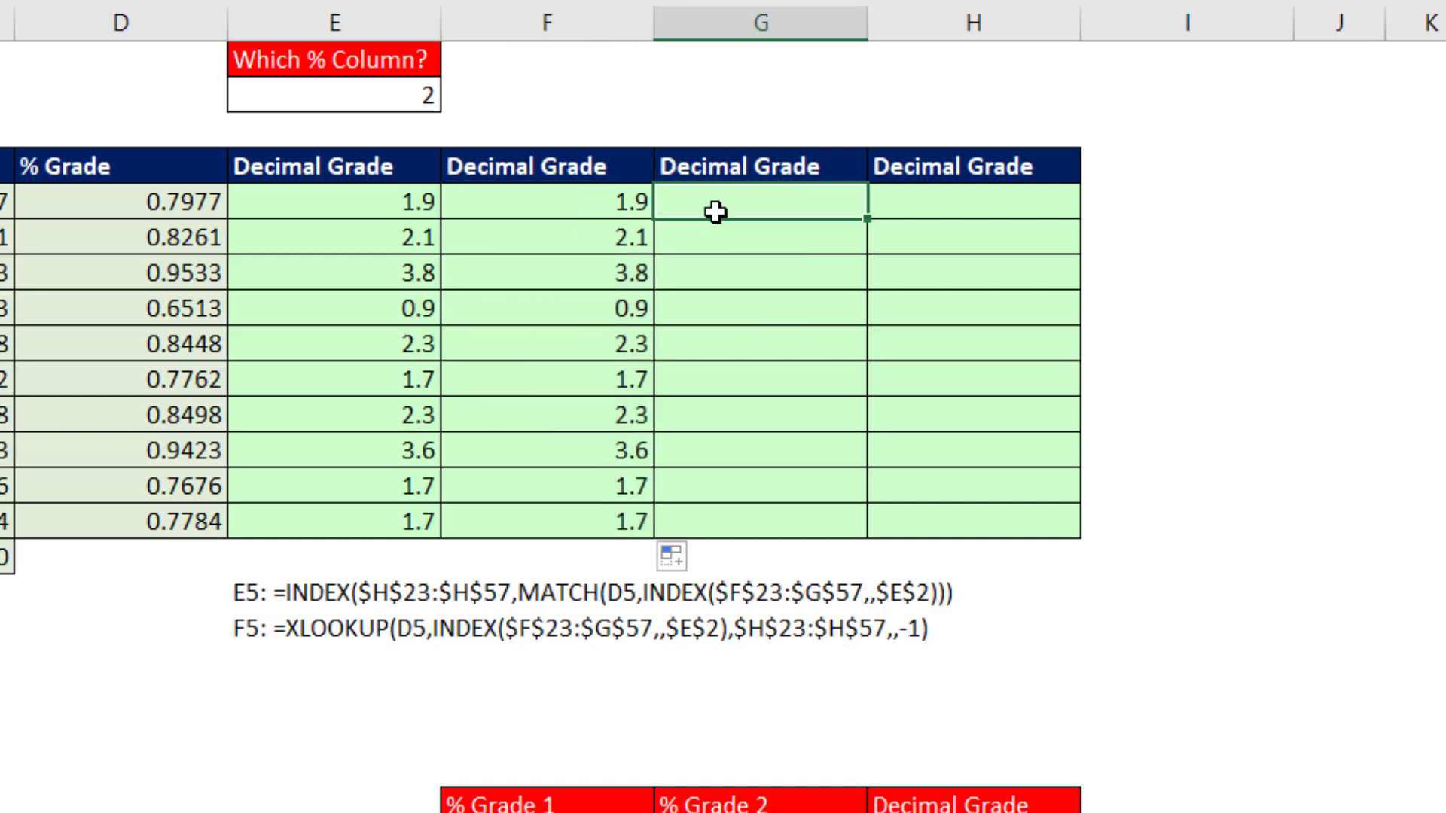
pyautogui.write('=')
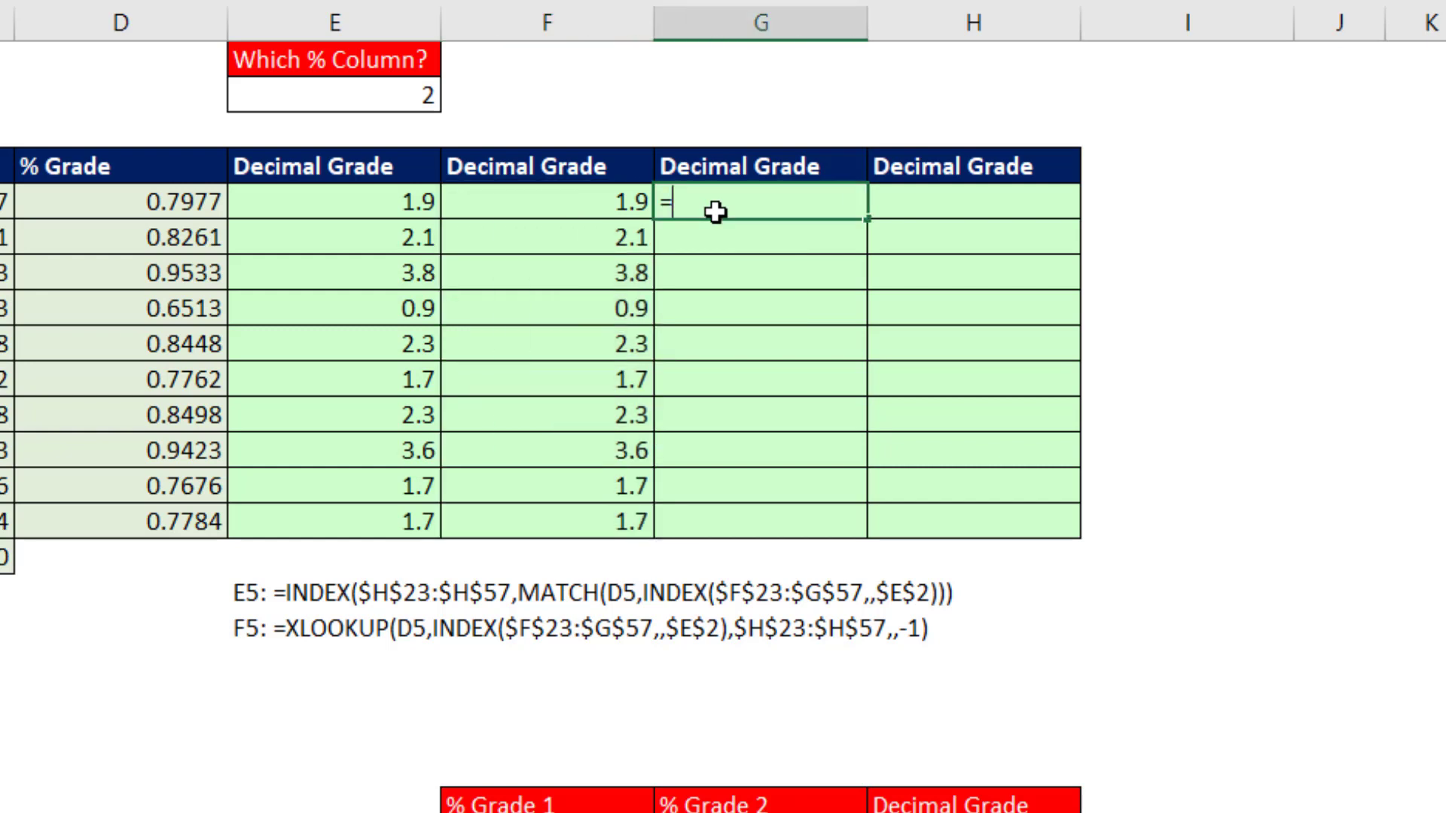
pyautogui.write('loo')
pyautogui.press('Tab')
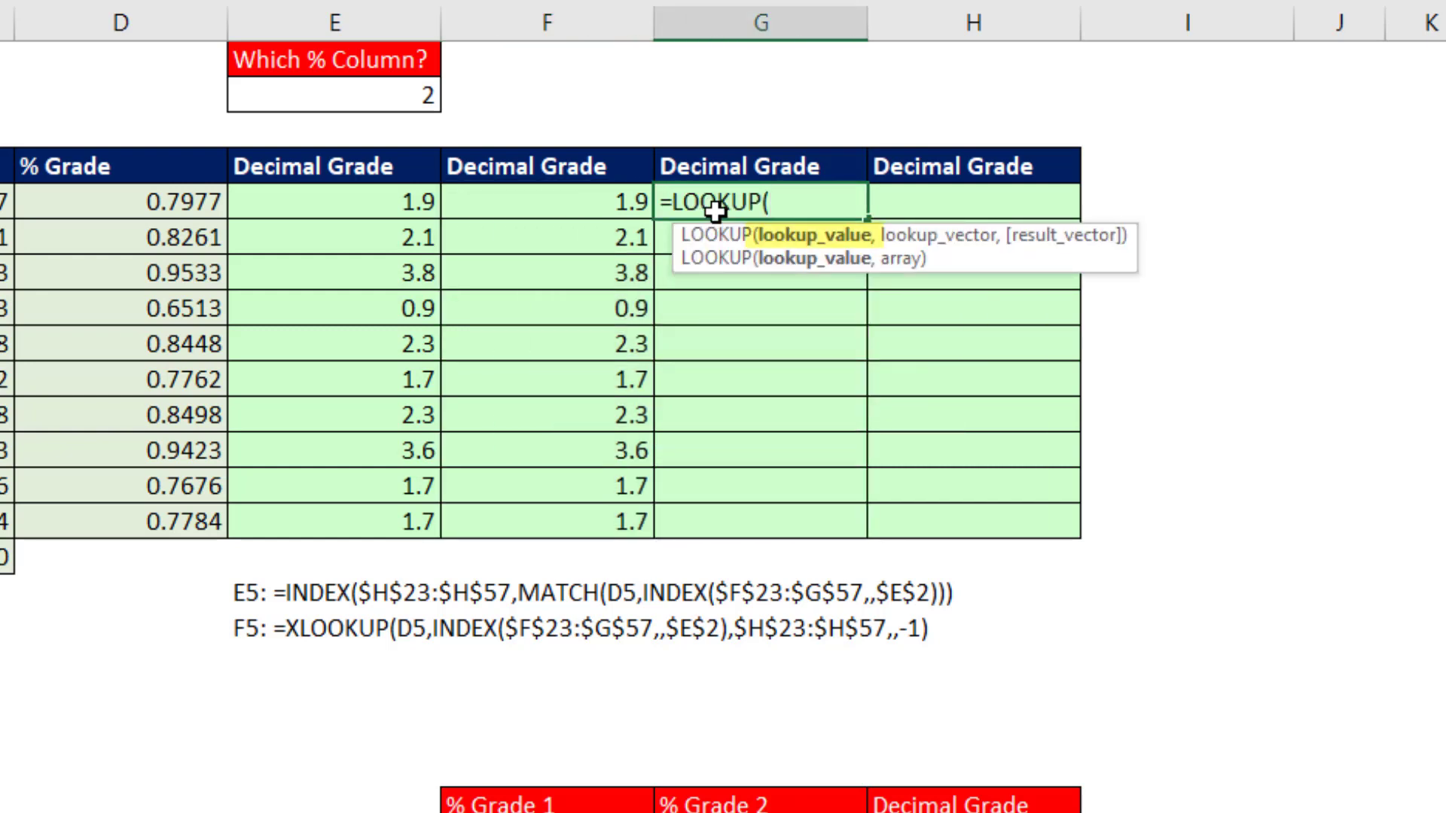
pyautogui.click(191, 209)
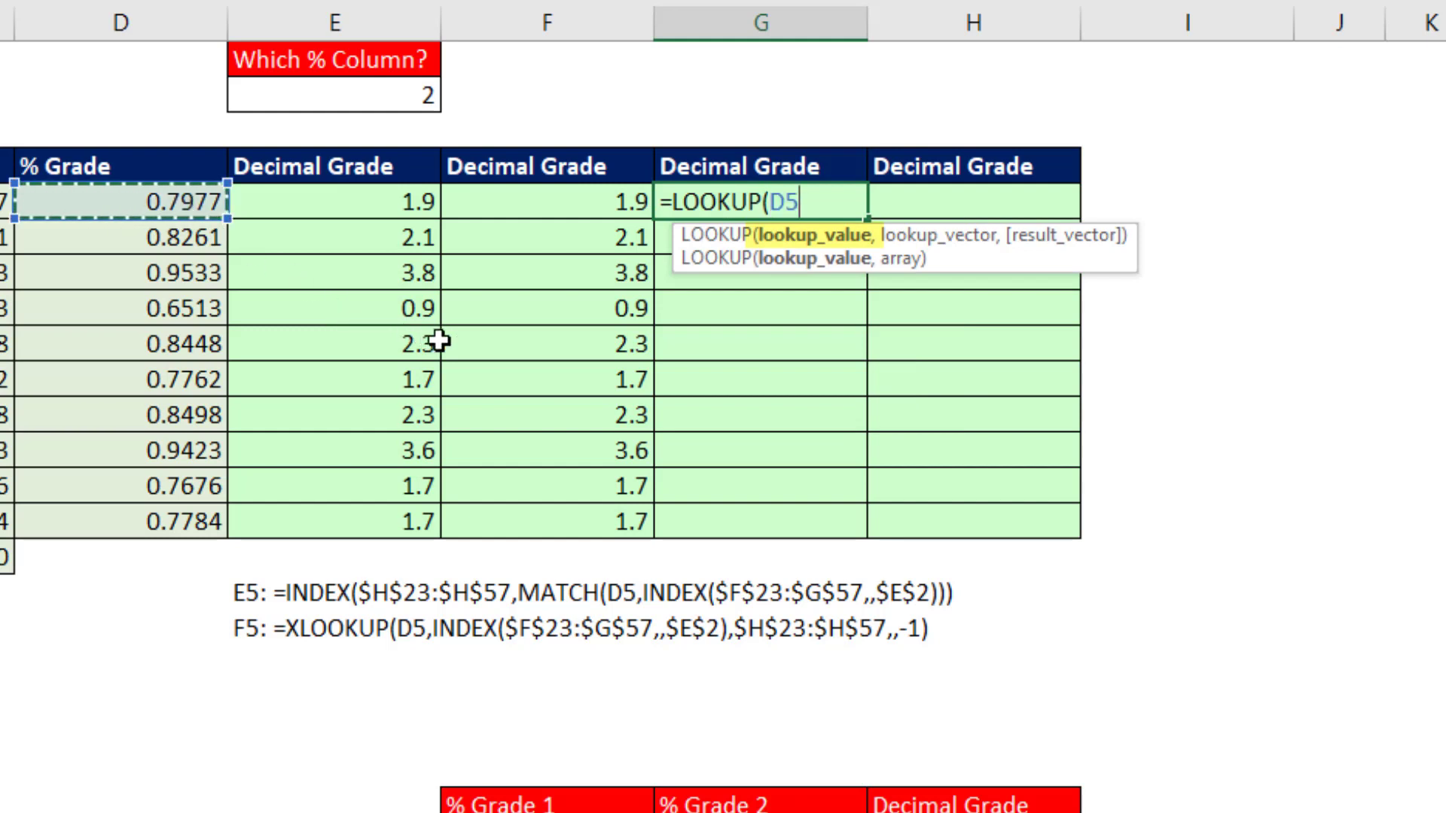
pyautogui.write(',')
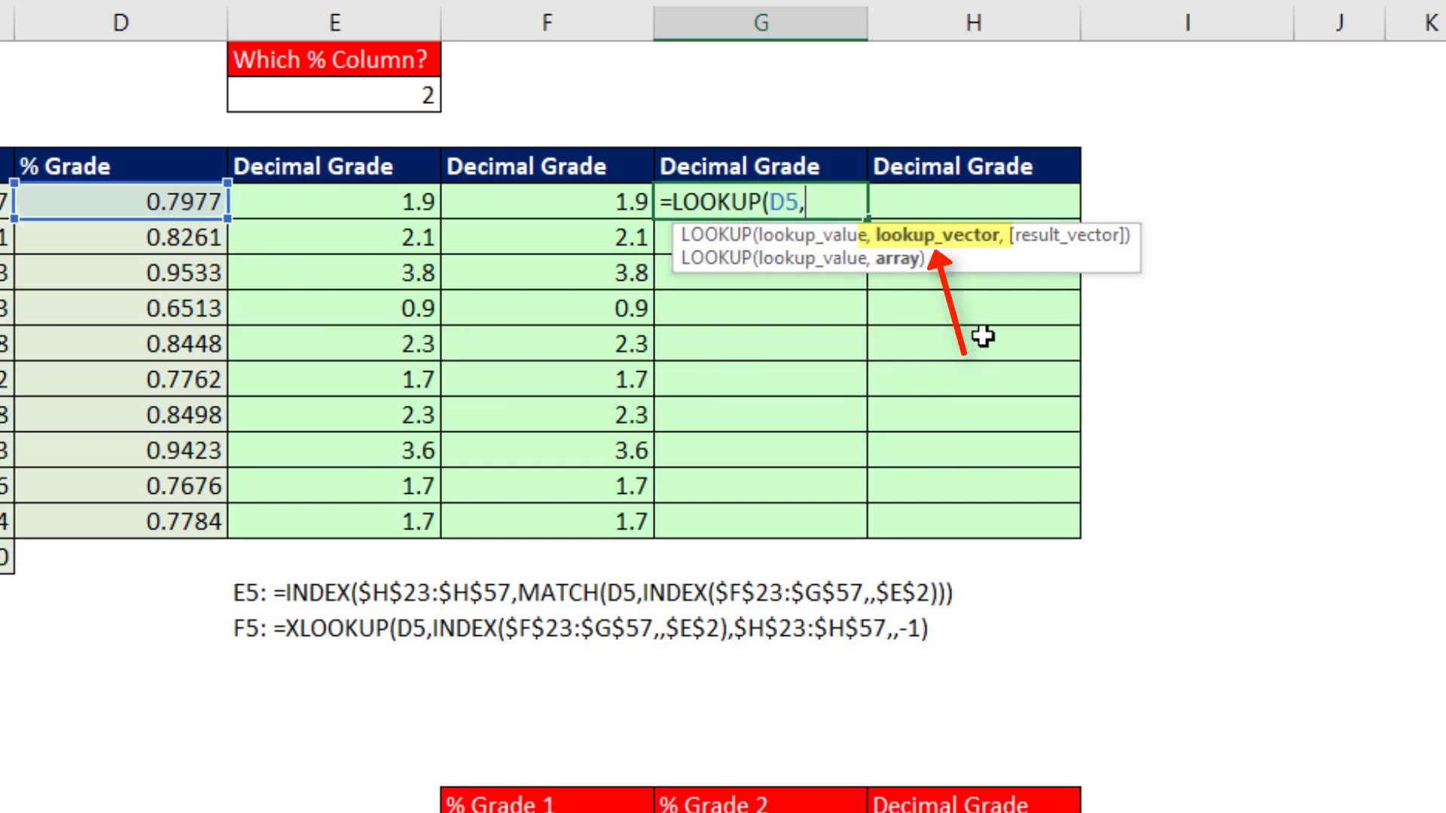
pyautogui.write('INDEX($F$23:$G$57,,$E$2)')
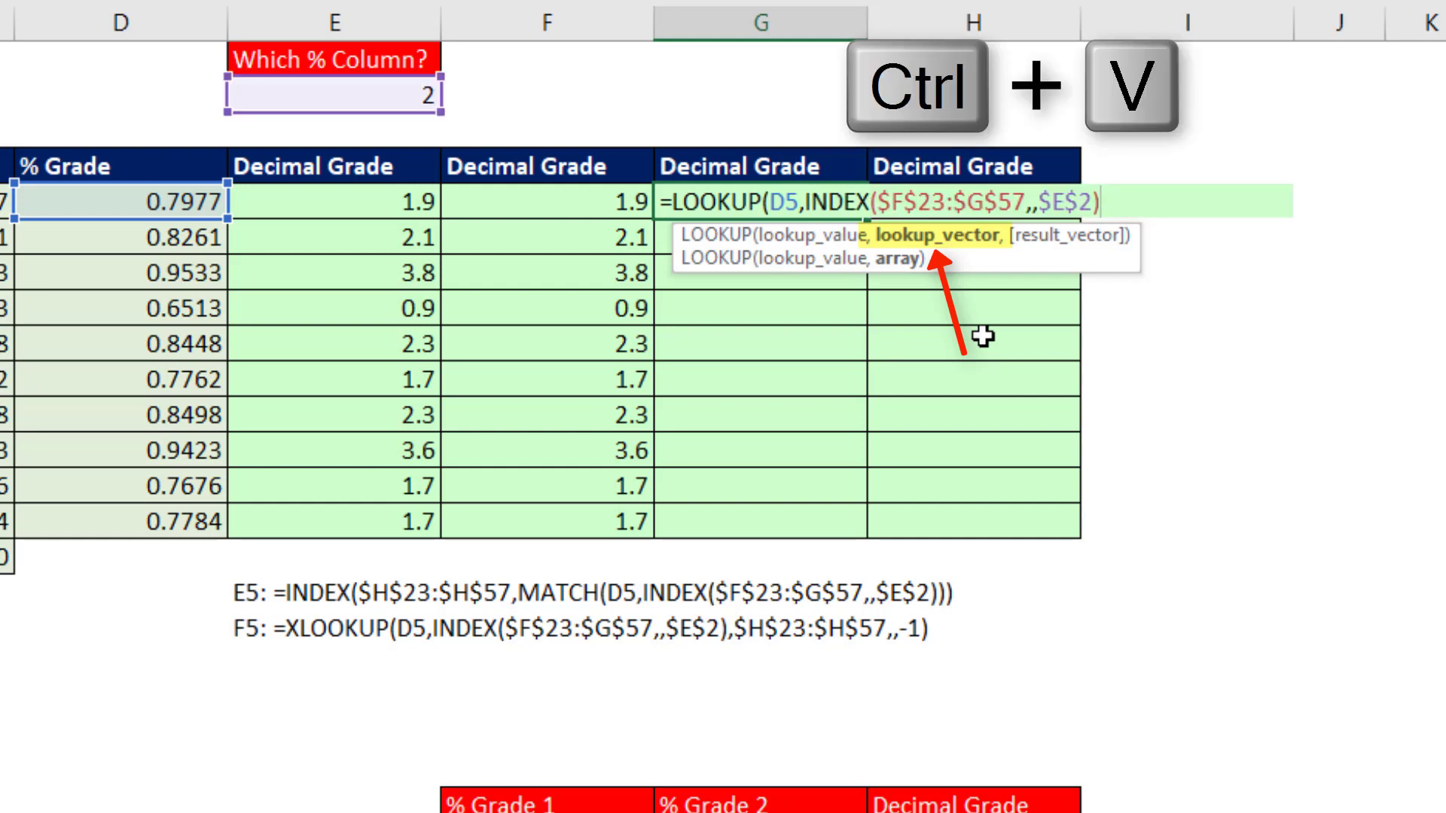
pyautogui.write(',')
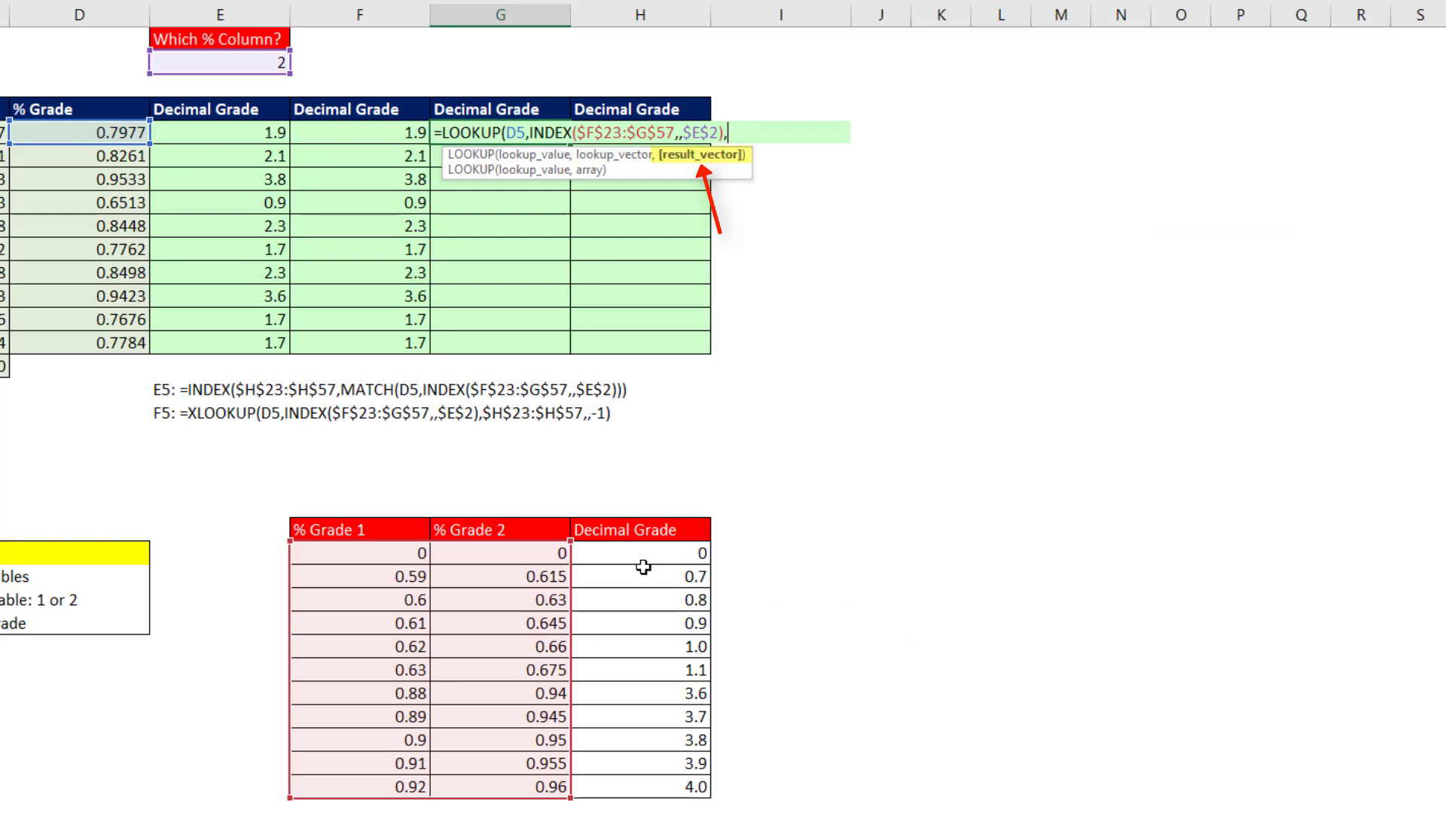
pyautogui.moveTo(645, 560); pyautogui.dragTo(658, 784)
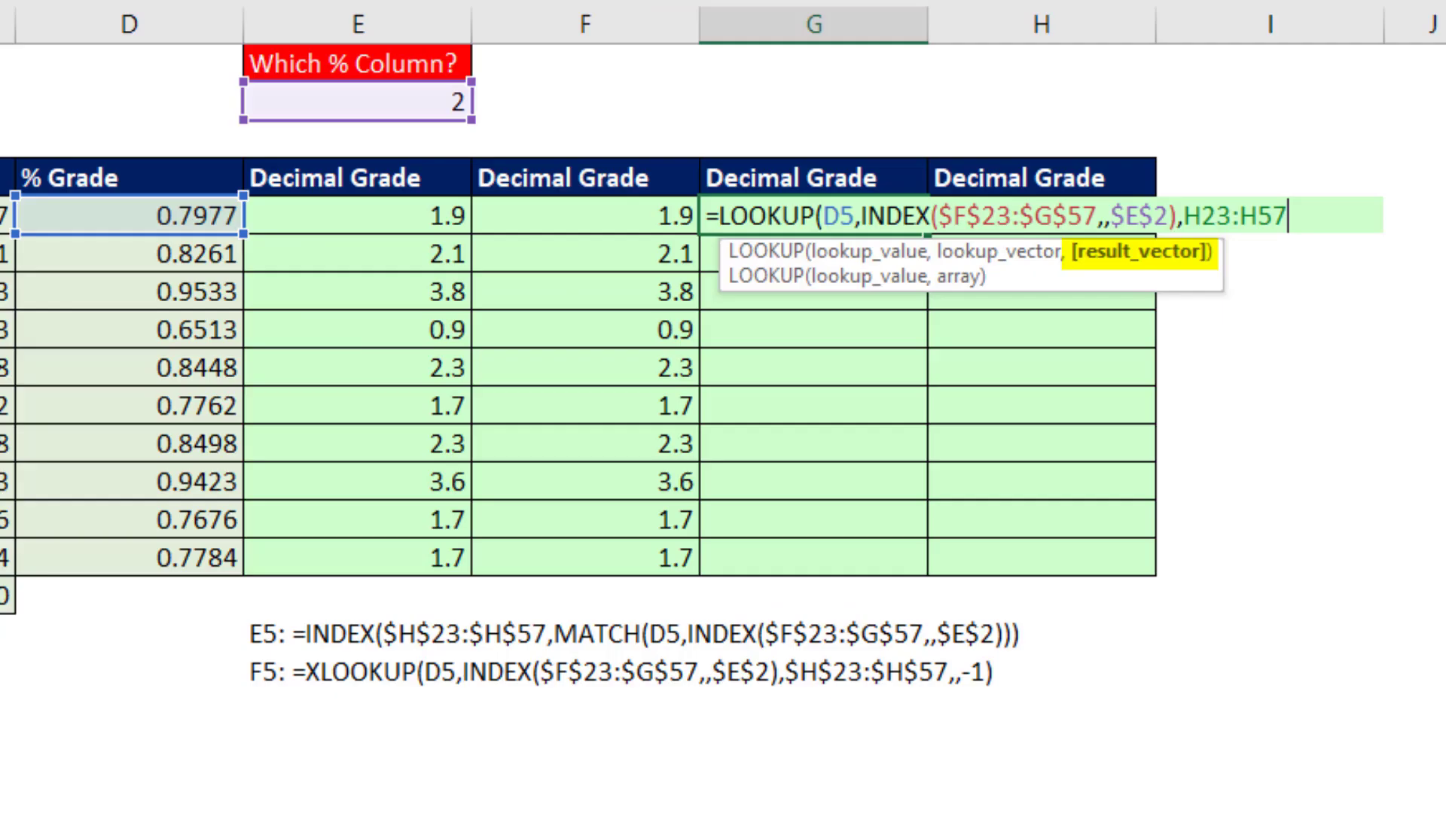
pyautogui.press('F4')
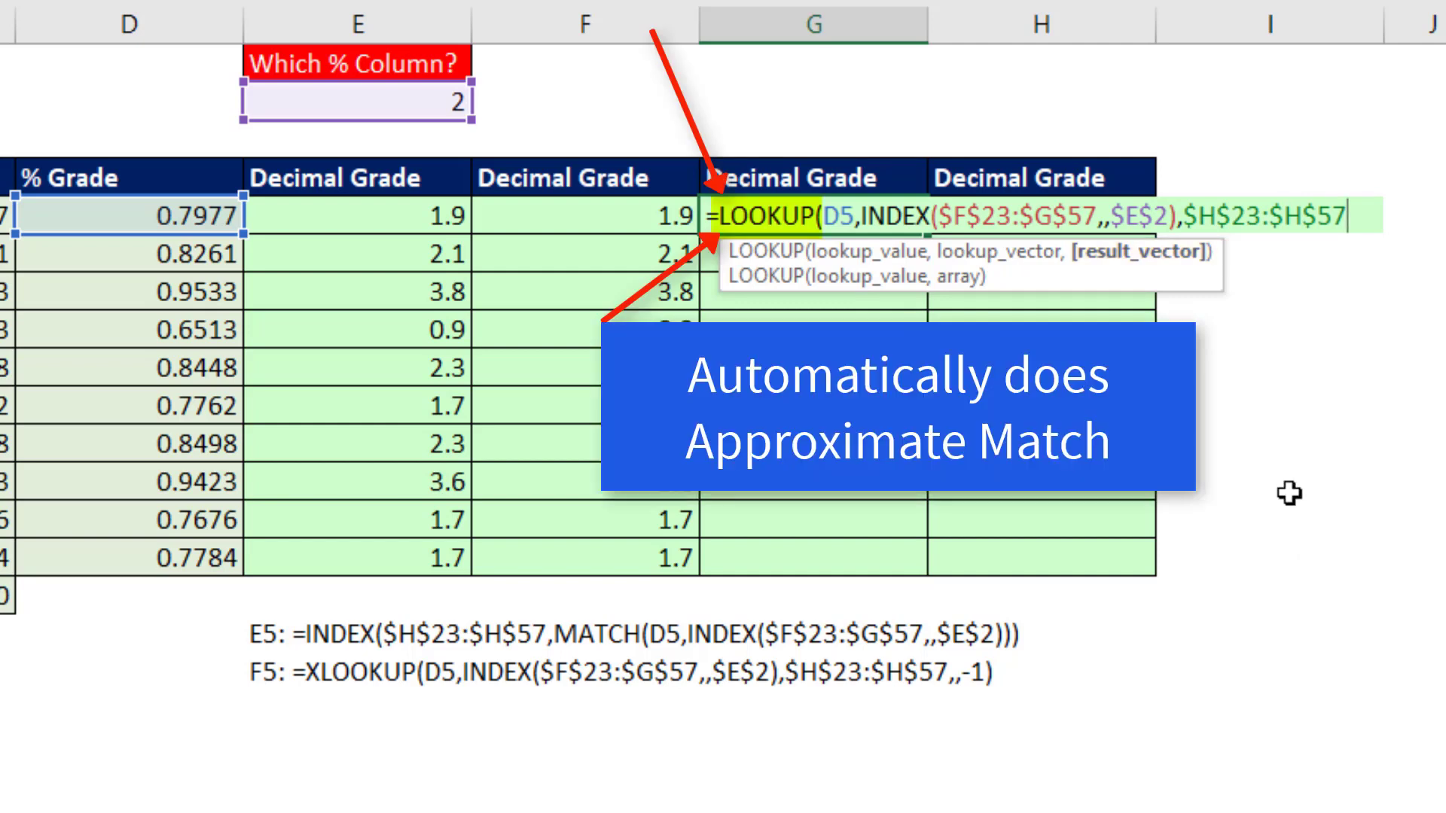
pyautogui.hotkey('ctrl', 'Return')
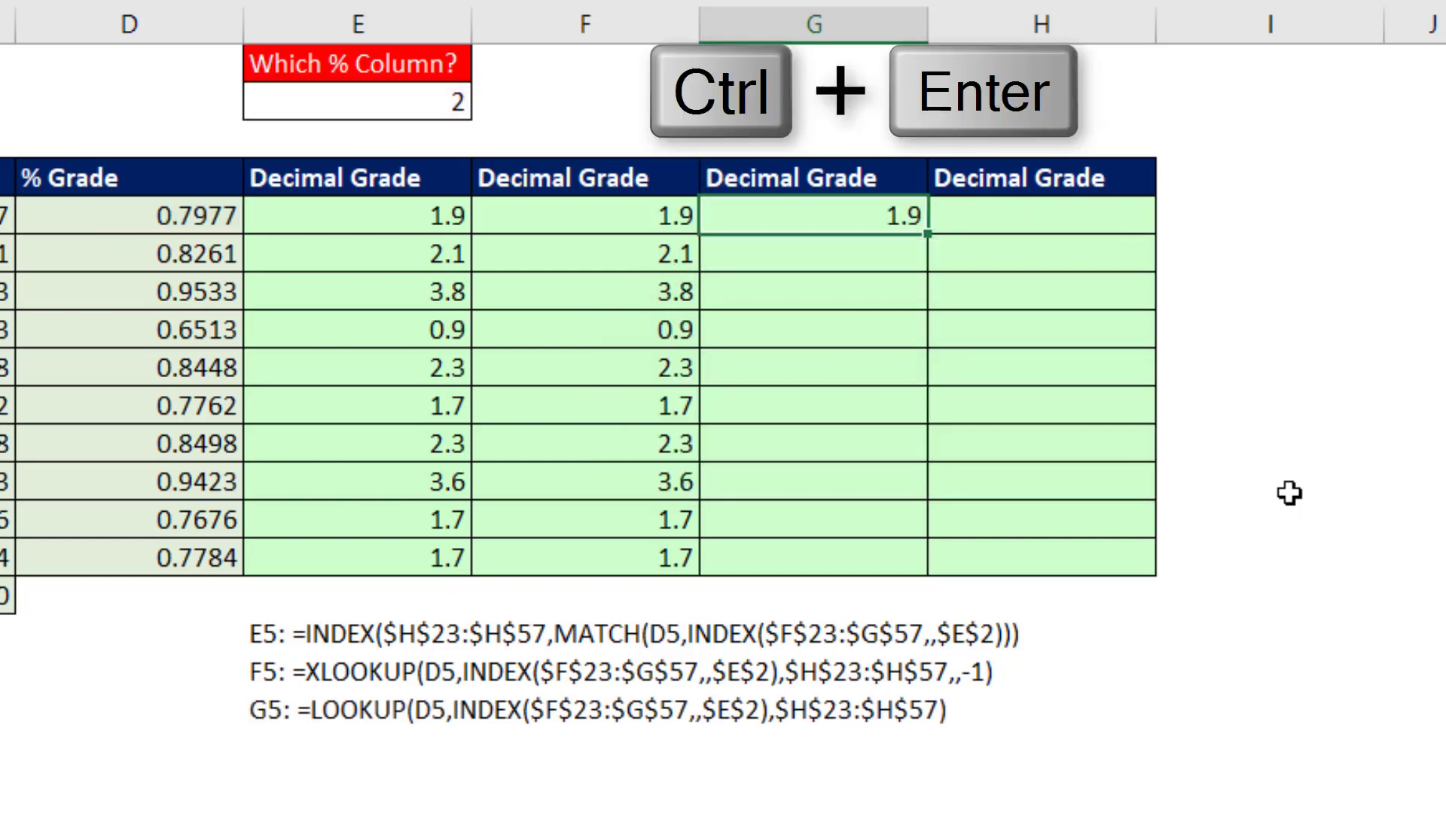
pyautogui.moveTo(928, 234); pyautogui.dragTo(928, 576)
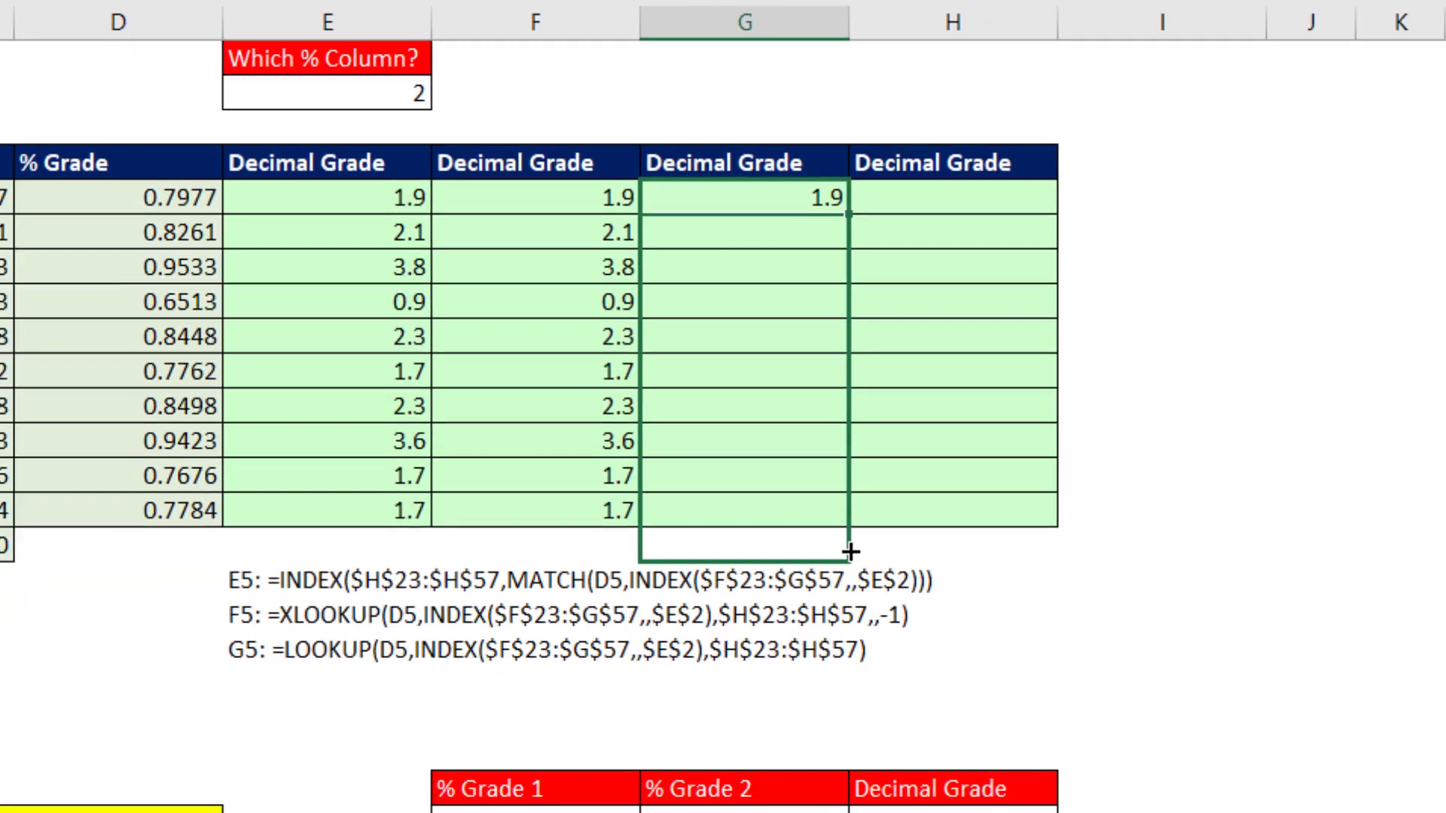
pyautogui.moveTo(584, 364); pyautogui.dragTo(584, 365)
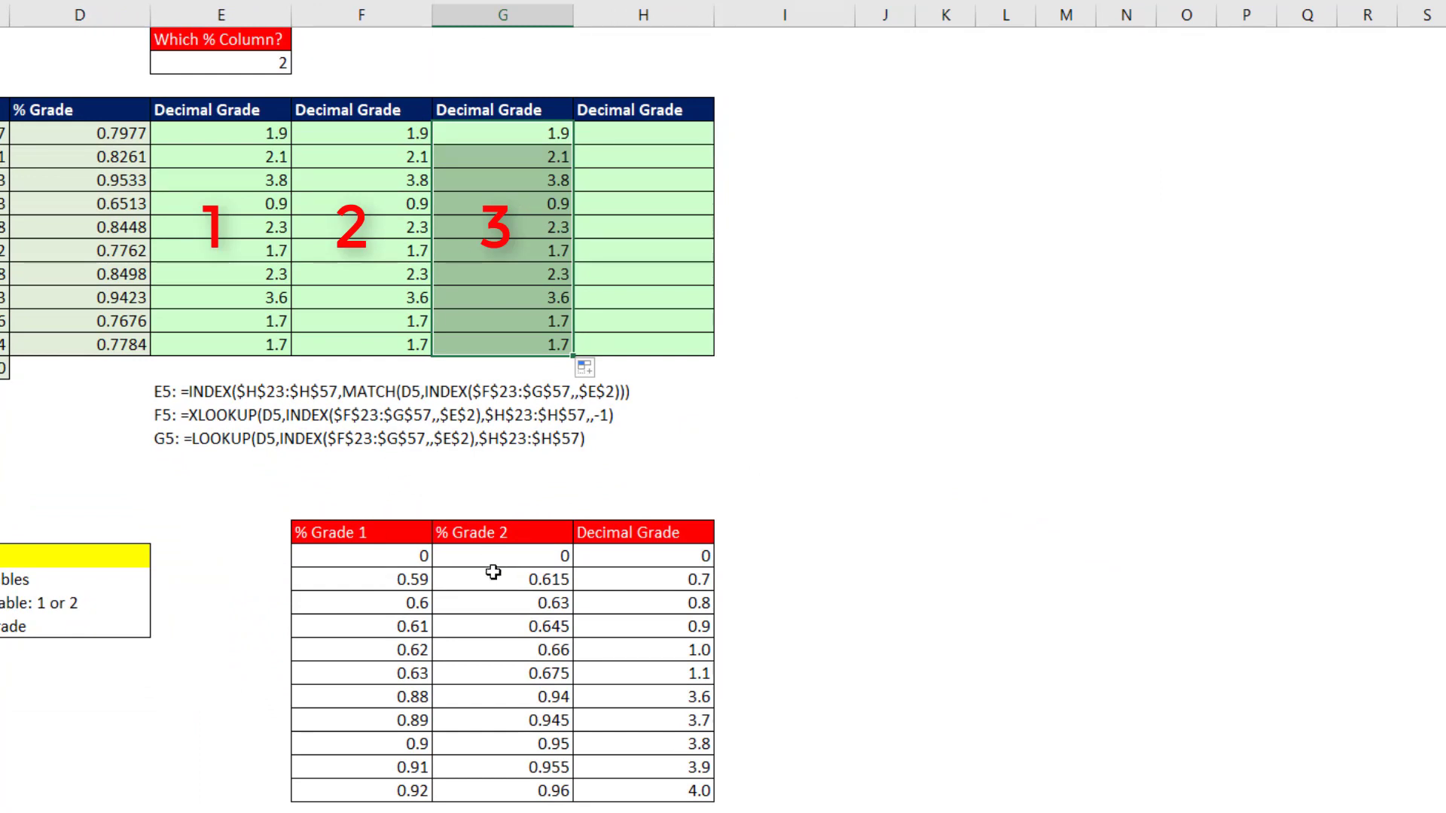
# - Type =CHOOSE(E2,$F$23:$H$57,$G$23:$H$57) in H5 to switch between the two table ranges
pyautogui.click(630, 135)
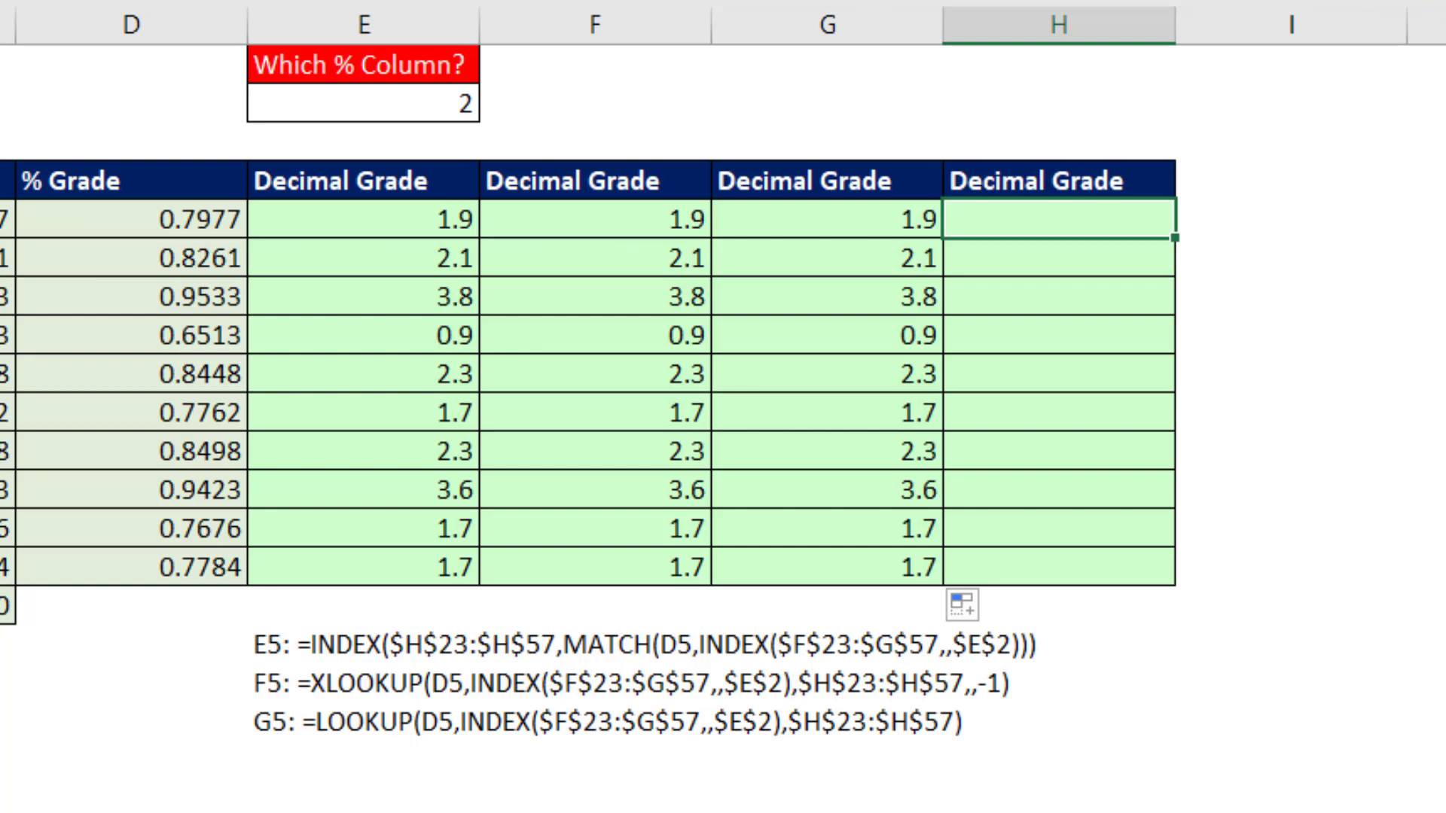
pyautogui.write('=cho')
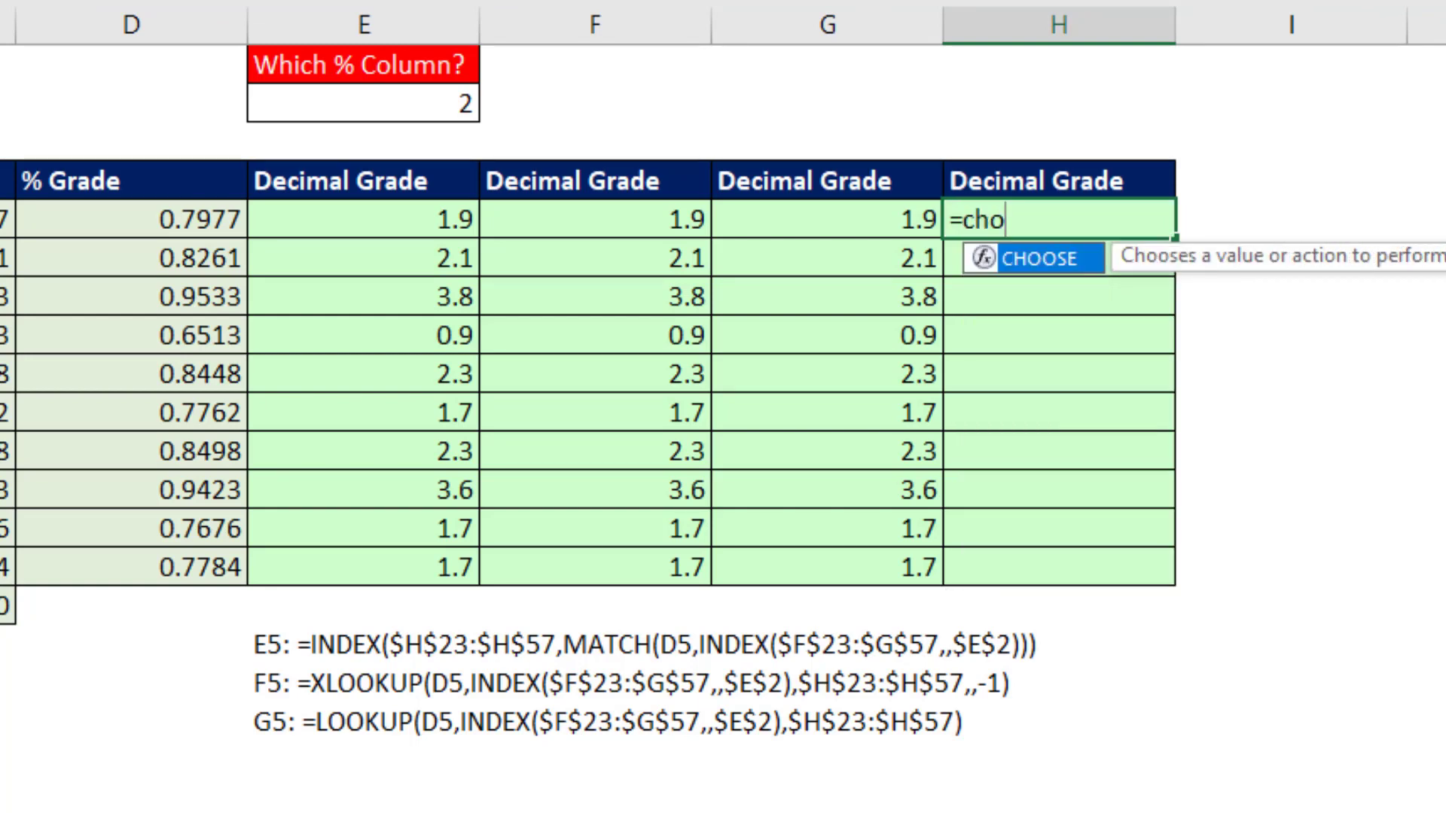
pyautogui.press('Tab')
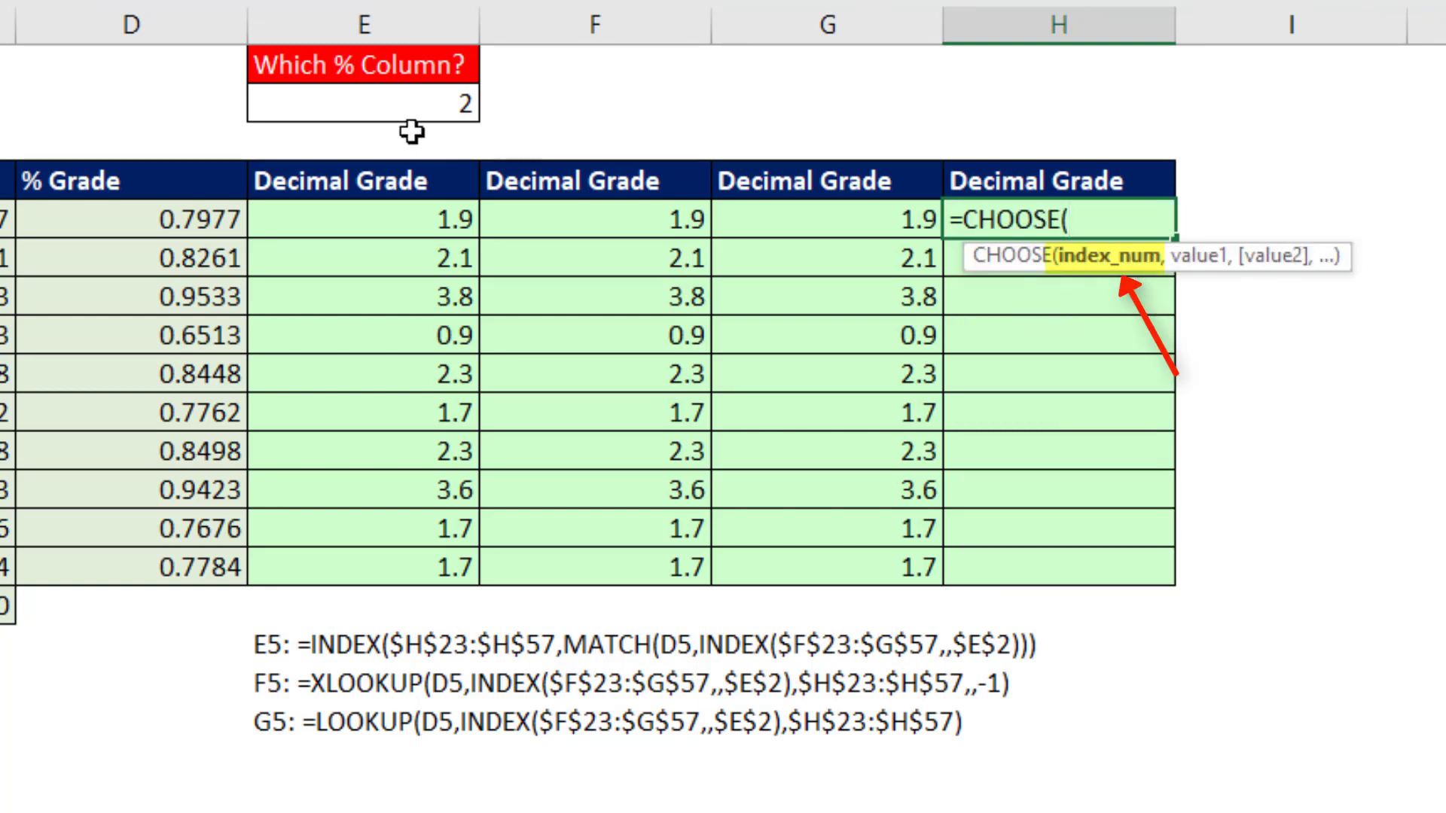
pyautogui.click(388, 105)
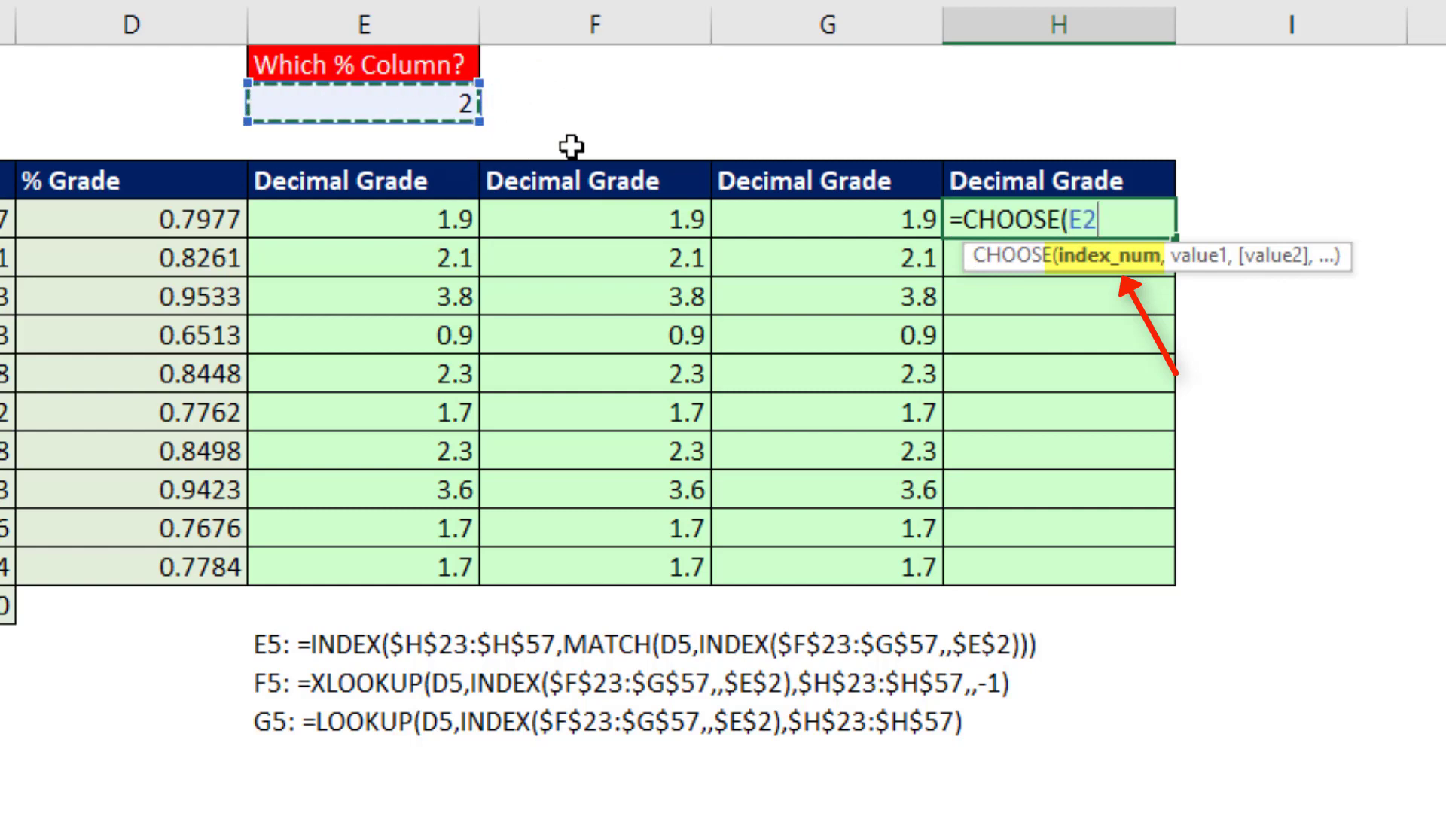
pyautogui.write(',')
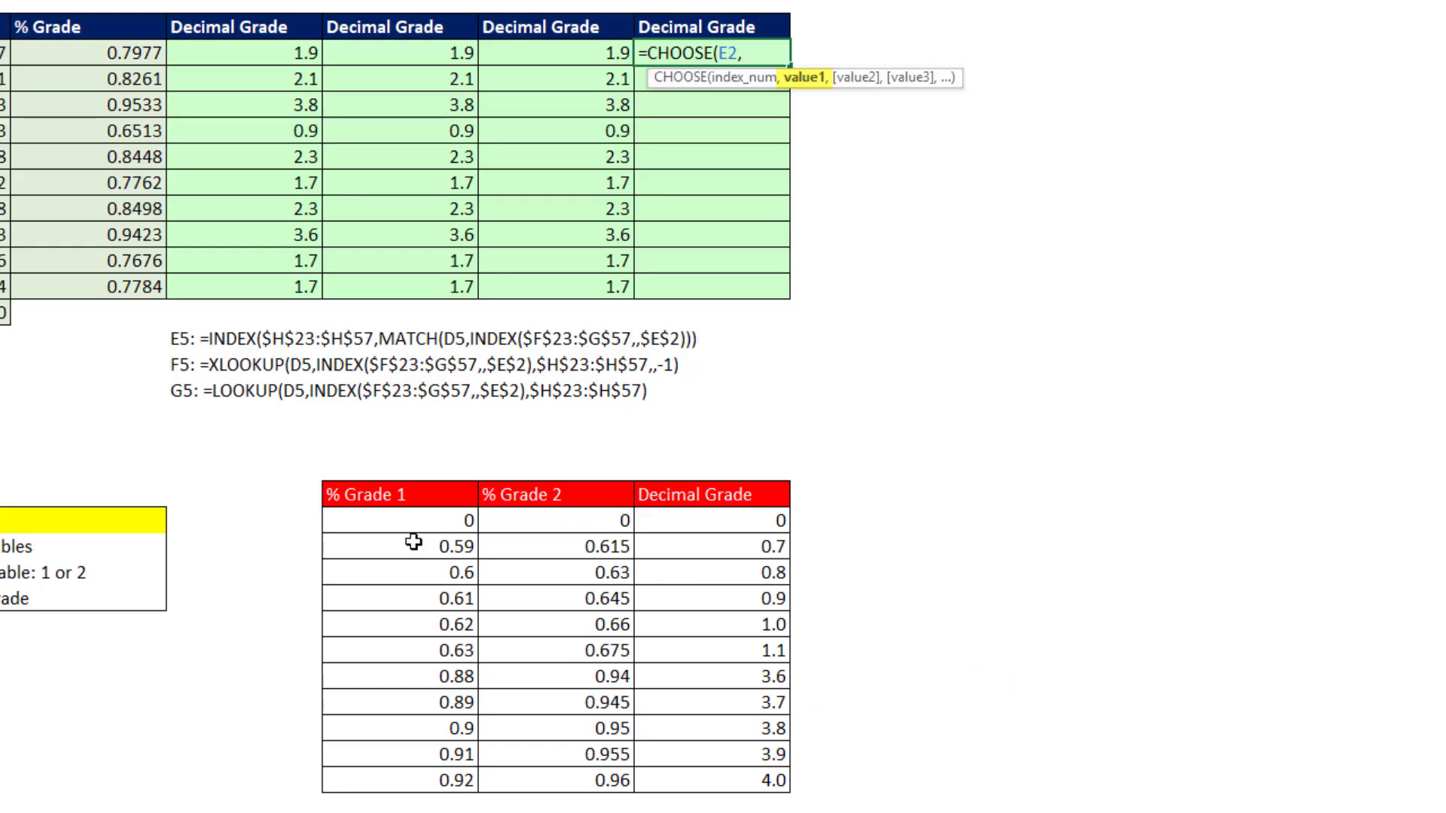
pyautogui.moveTo(368, 522); pyautogui.dragTo(702, 778)
pyautogui.press('F4')
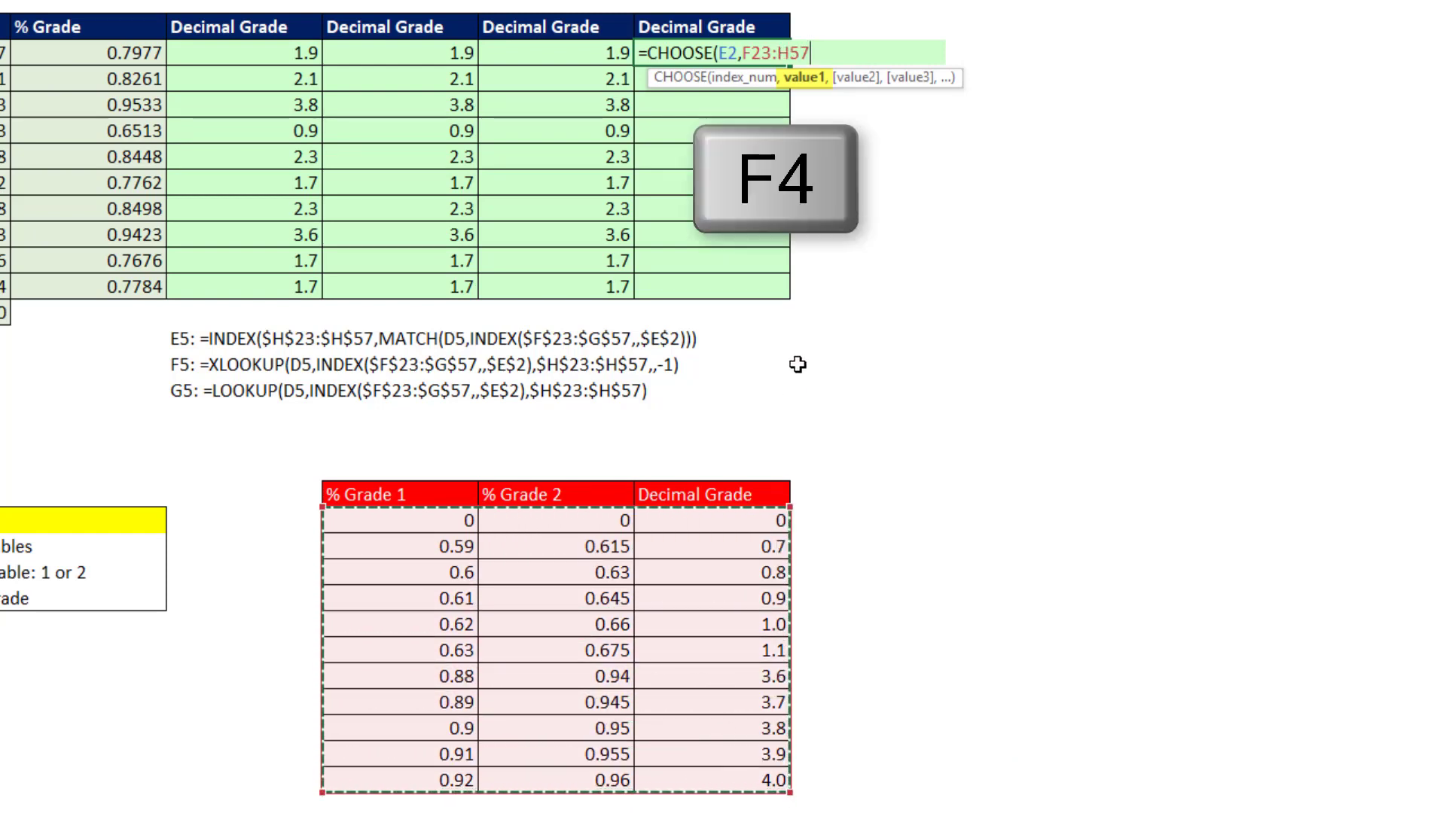
pyautogui.write(',')
pyautogui.click(614, 526)
pyautogui.moveTo(614, 525); pyautogui.dragTo(709, 766)
pyautogui.press('F4')
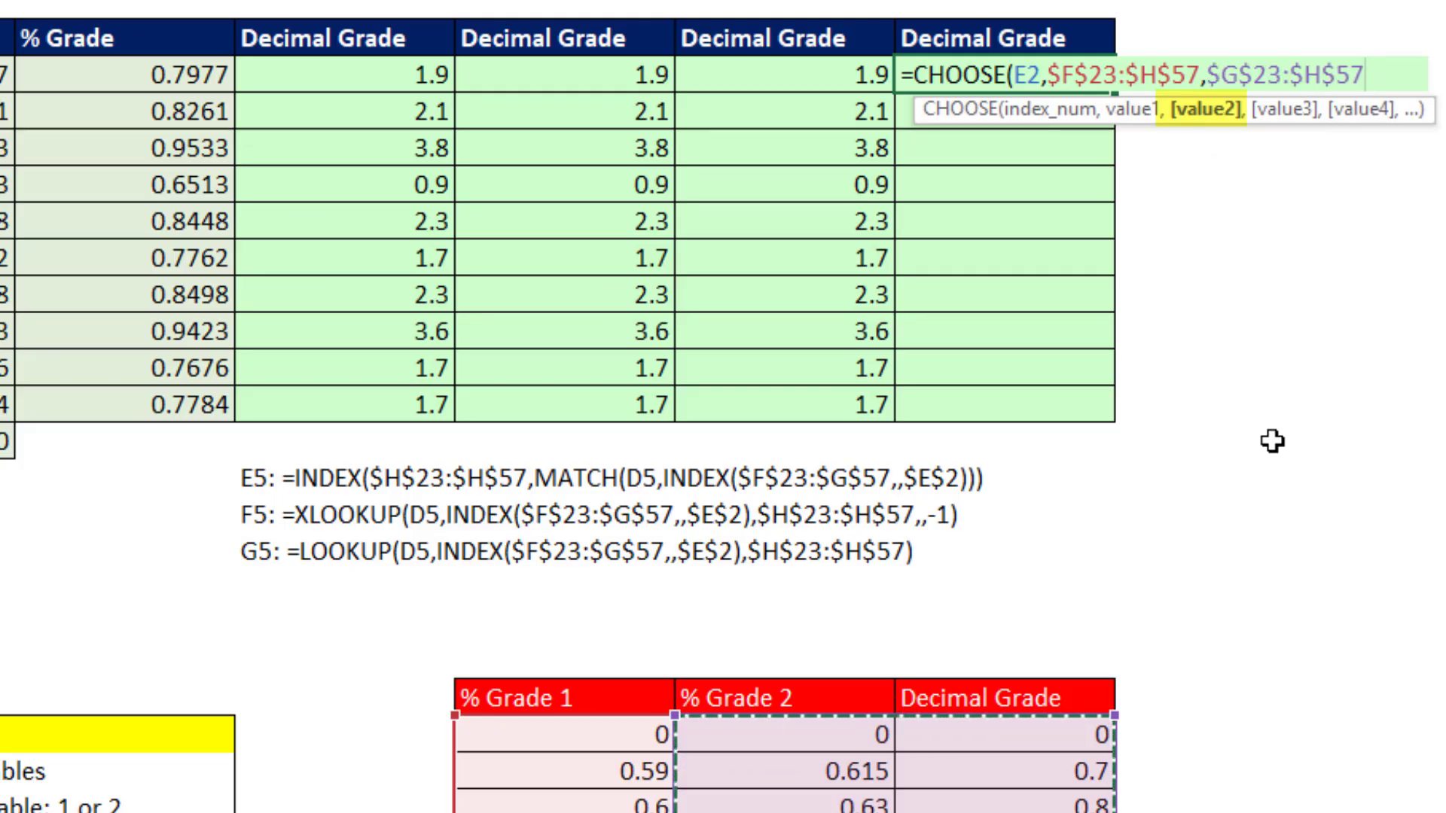
pyautogui.write(')')
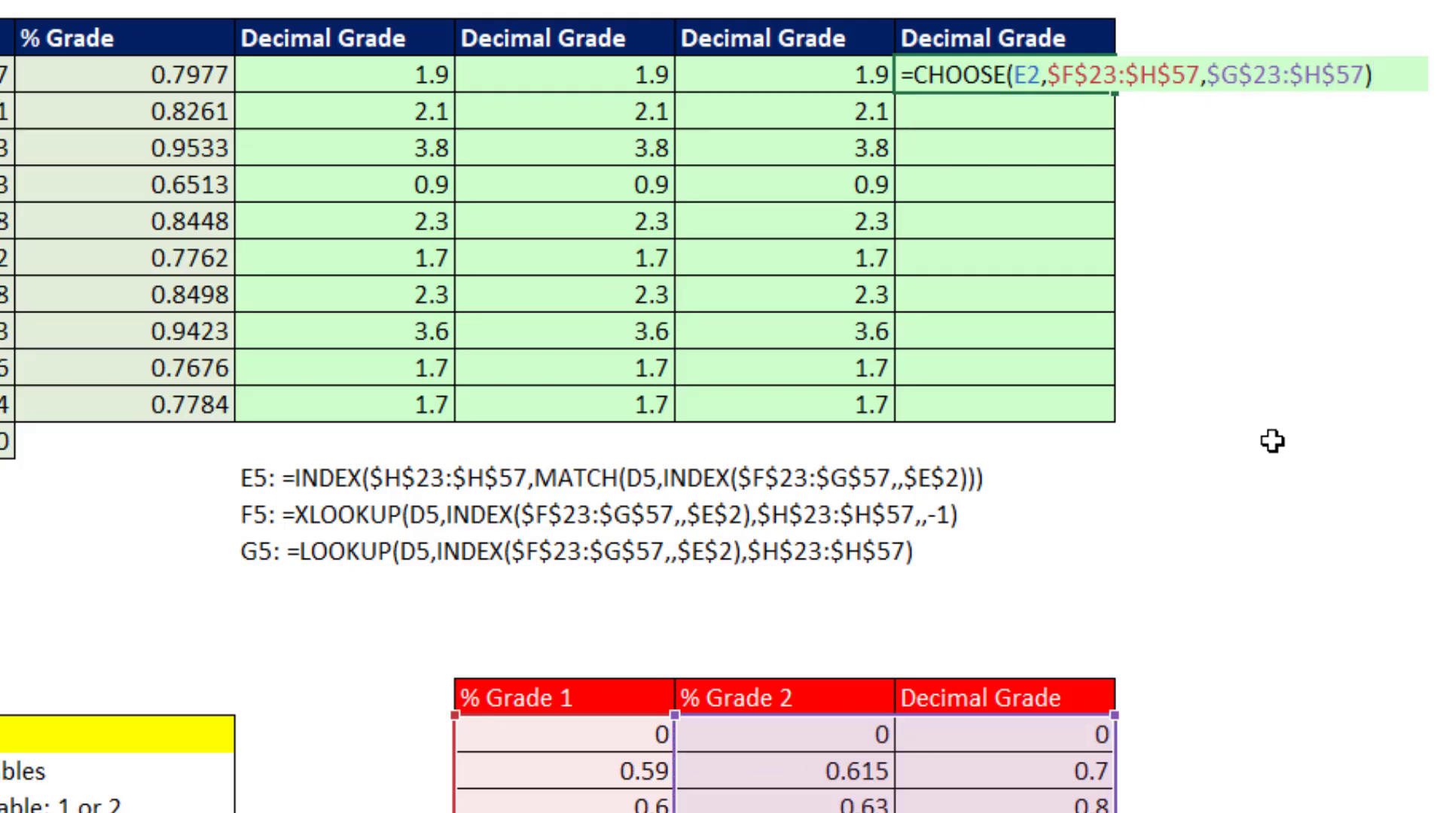
pyautogui.click(912, 91)
# - Wrap CHOOSE in LOOKUP(D5,…) with $E$2 absolute and fill H5's formula down to H14
pyautogui.write('l')
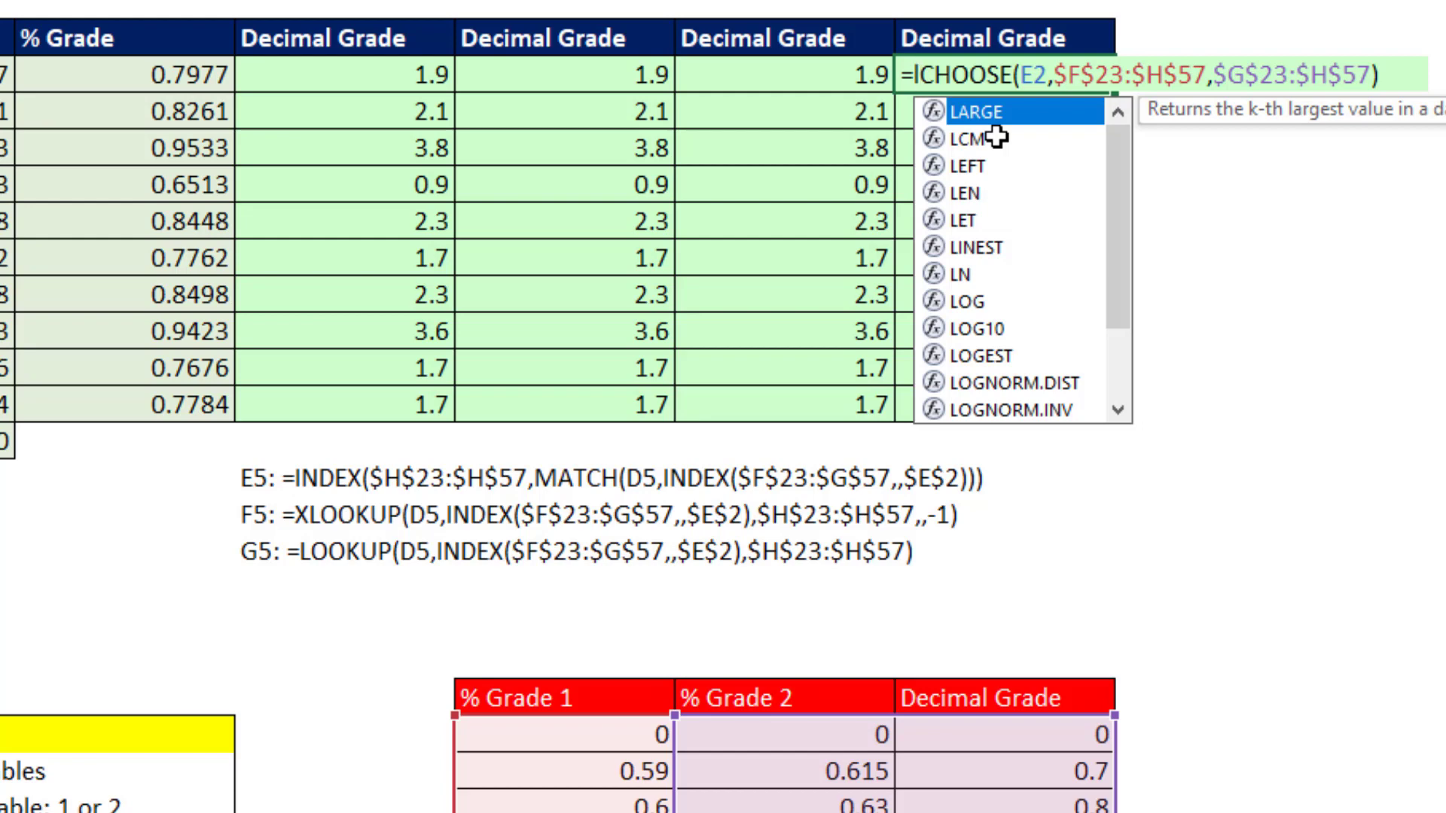
pyautogui.write('oo')
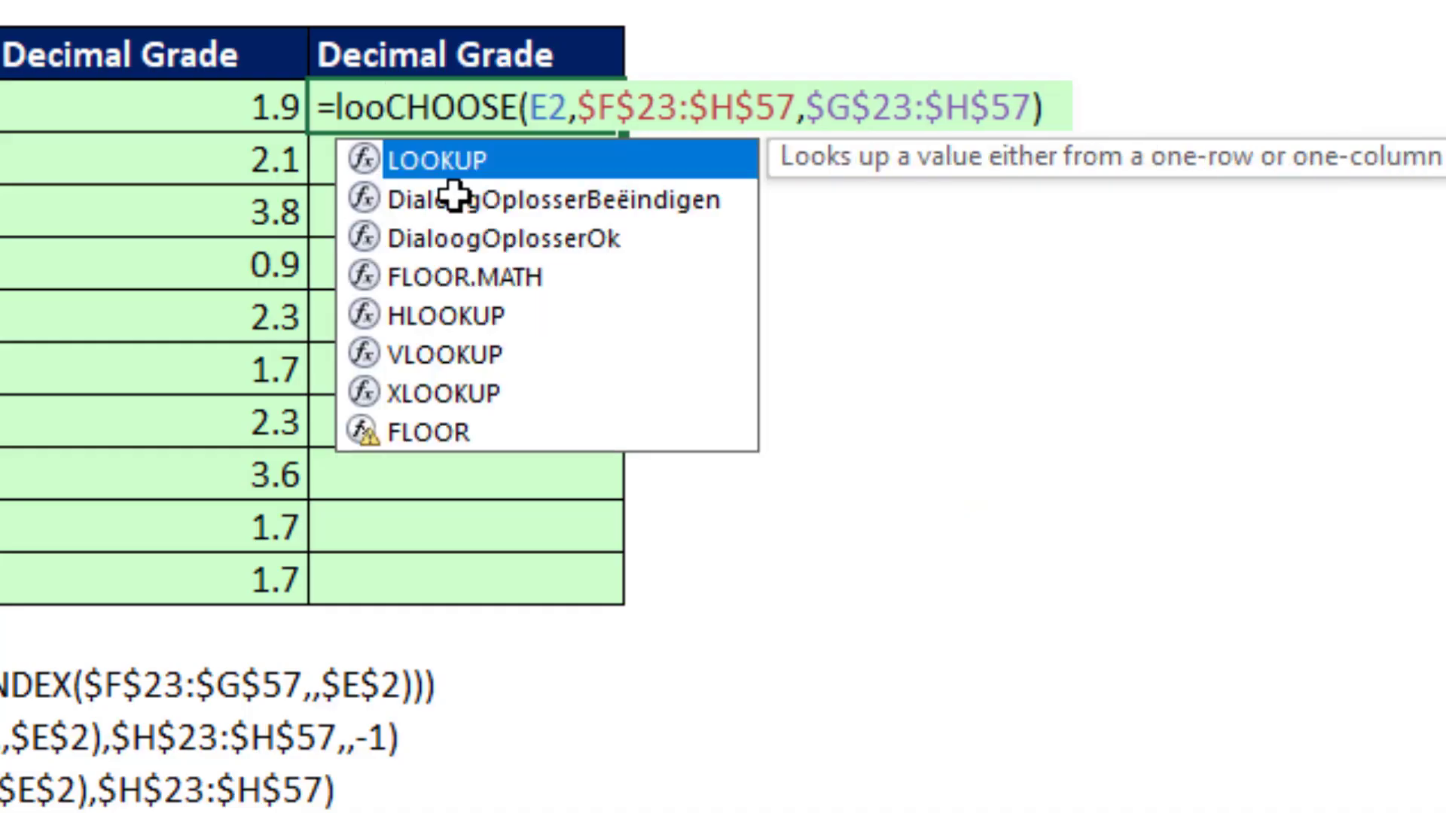
pyautogui.press('Tab')
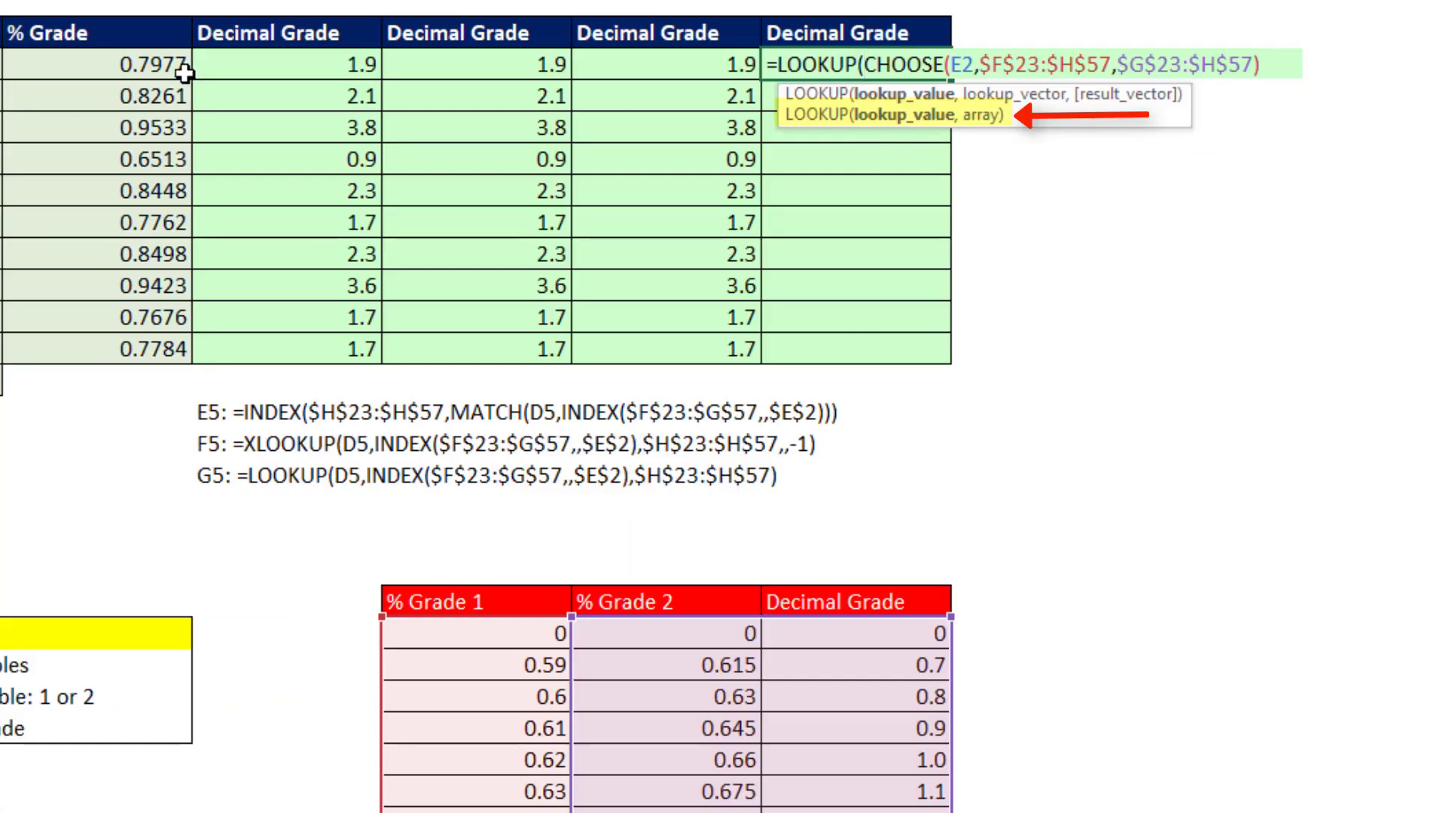
pyautogui.click(177, 73)
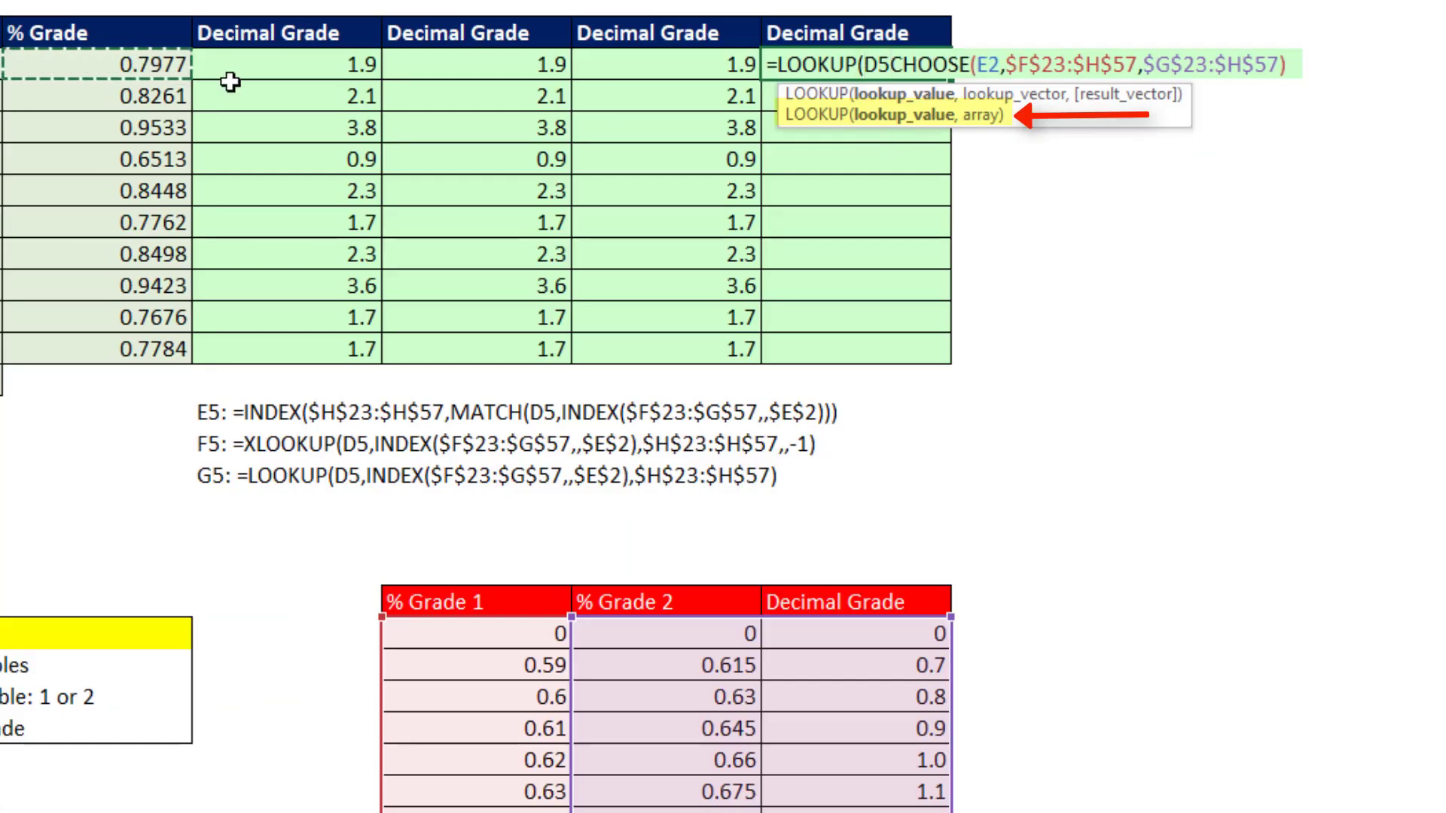
pyautogui.write(',')
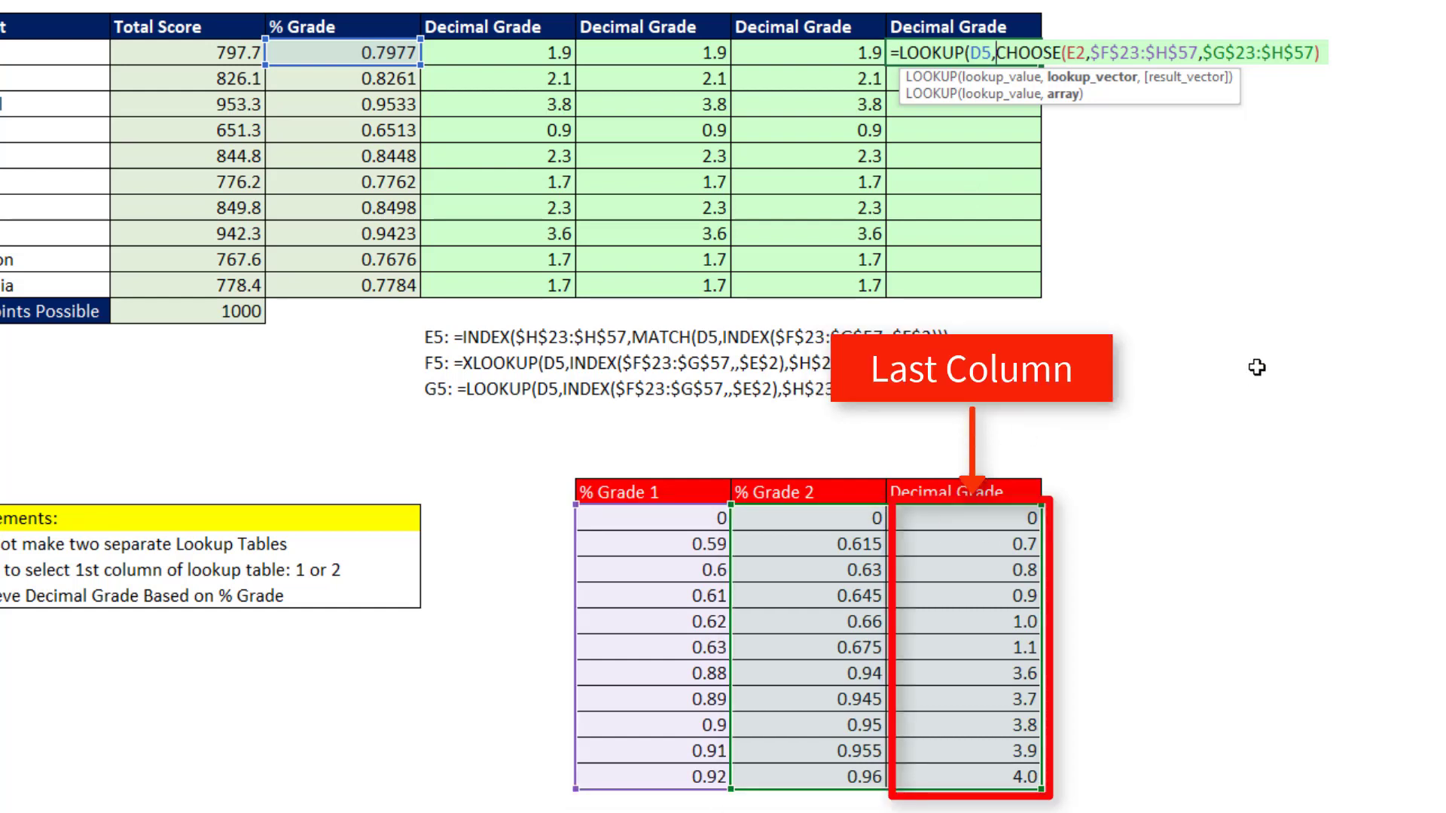
pyautogui.click(1343, 52)
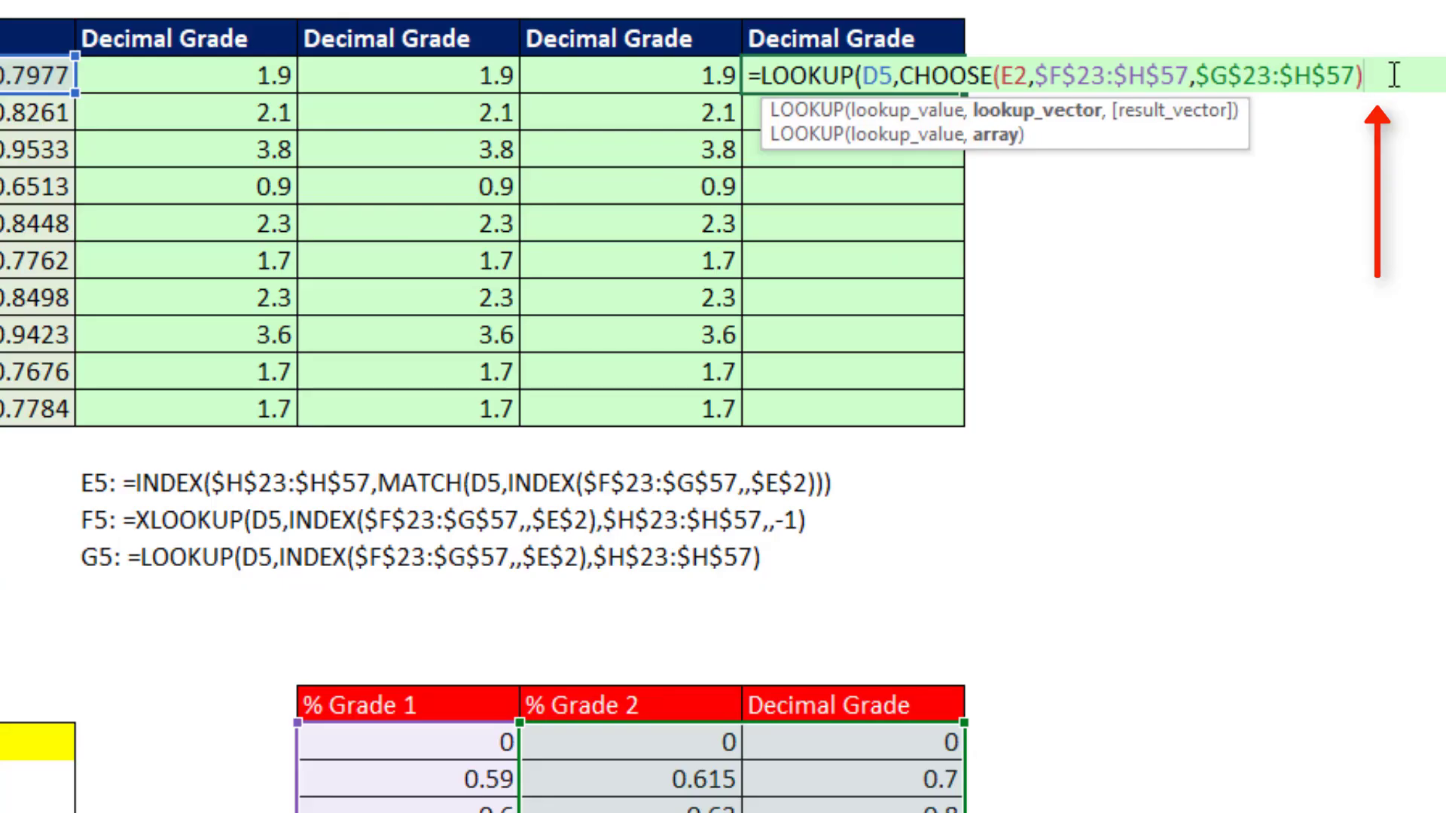
pyautogui.click(1013, 75)
pyautogui.press('F4')
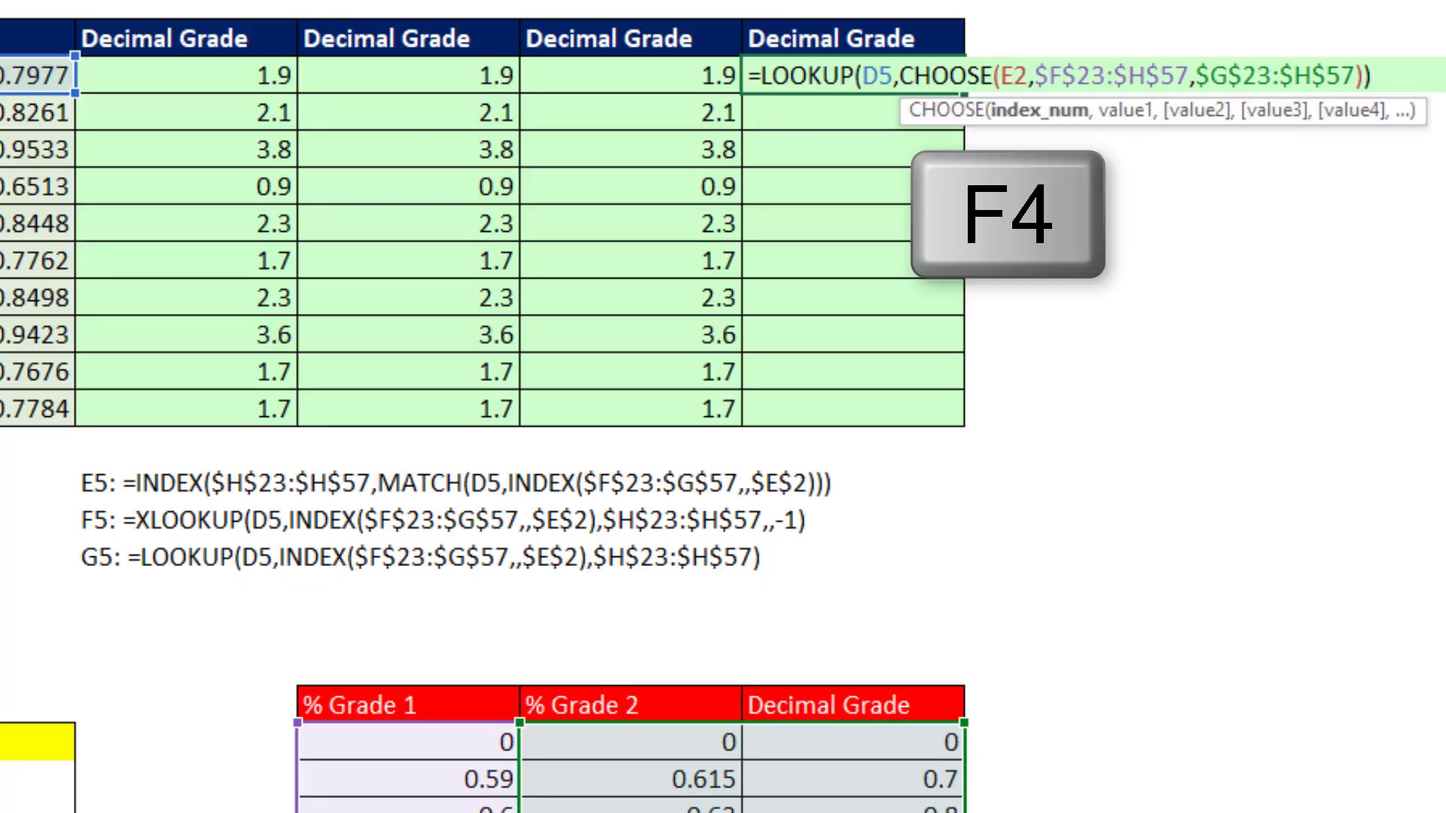
pyautogui.hotkey('ctrl', 'Return')
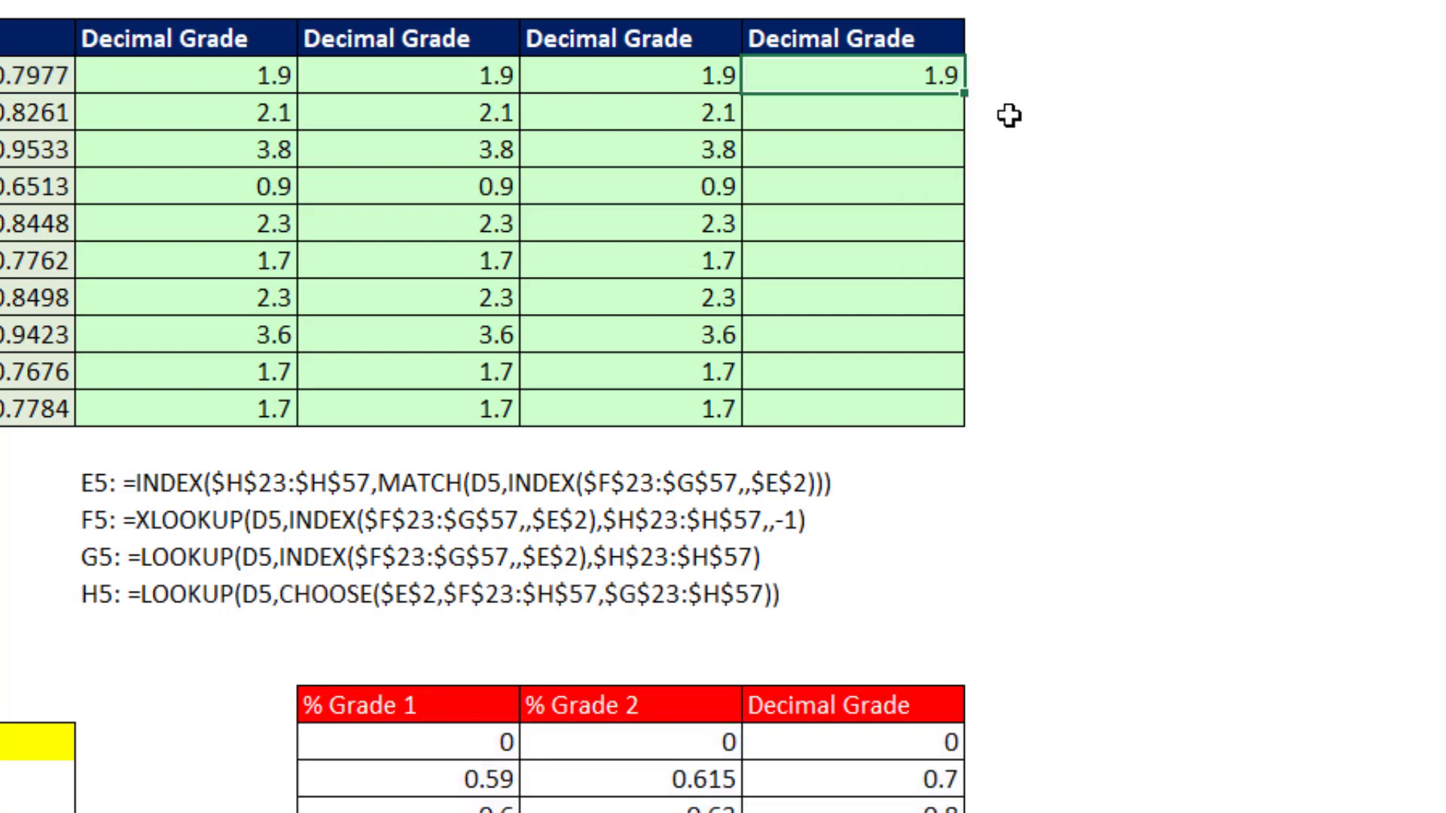
pyautogui.moveTo(964, 92); pyautogui.dragTo(961, 421)
# - Set E2 back to 1 so all four columns show % Grade 1 results
pyautogui.click(619, 63)
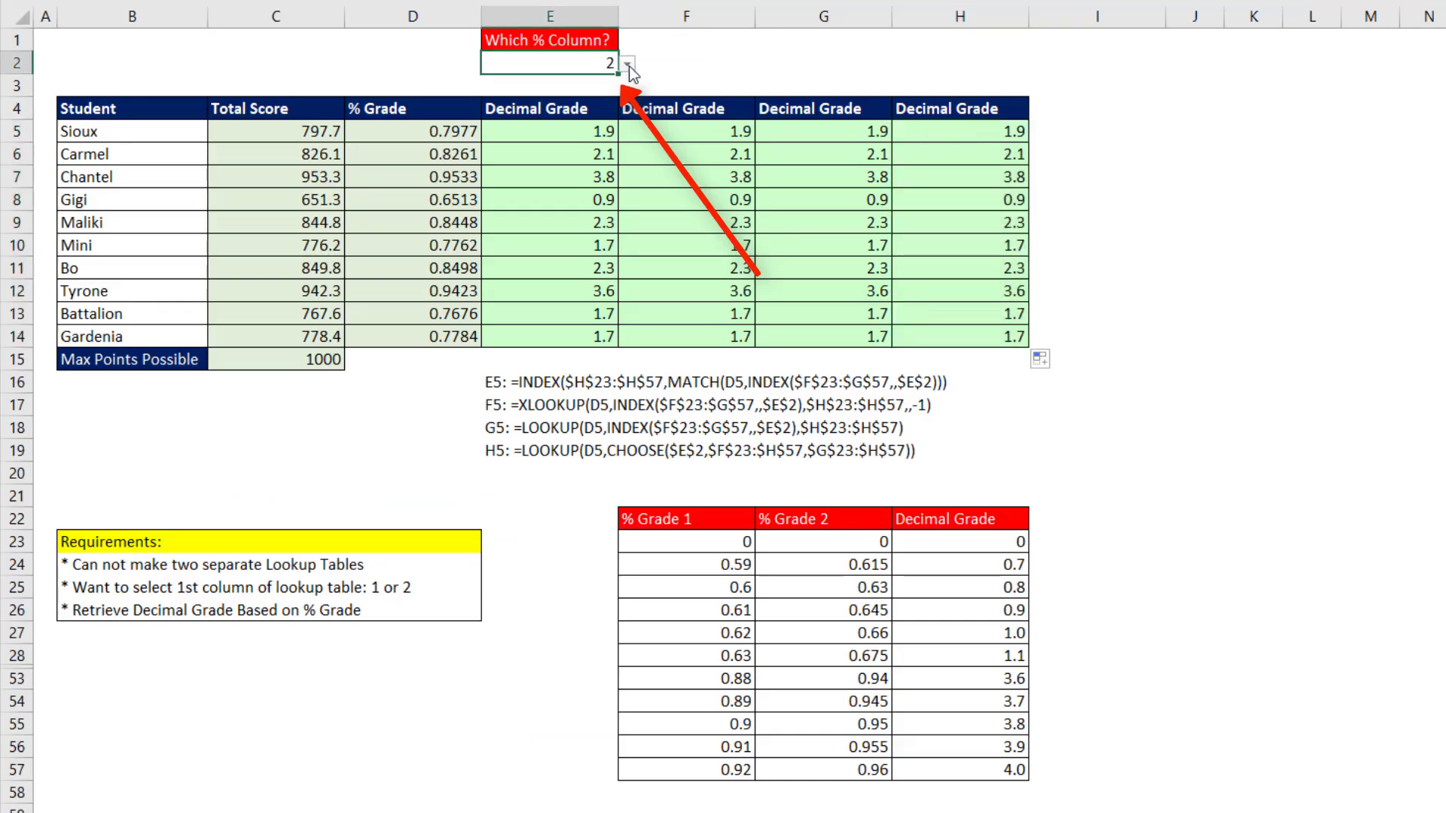
pyautogui.click(628, 65)
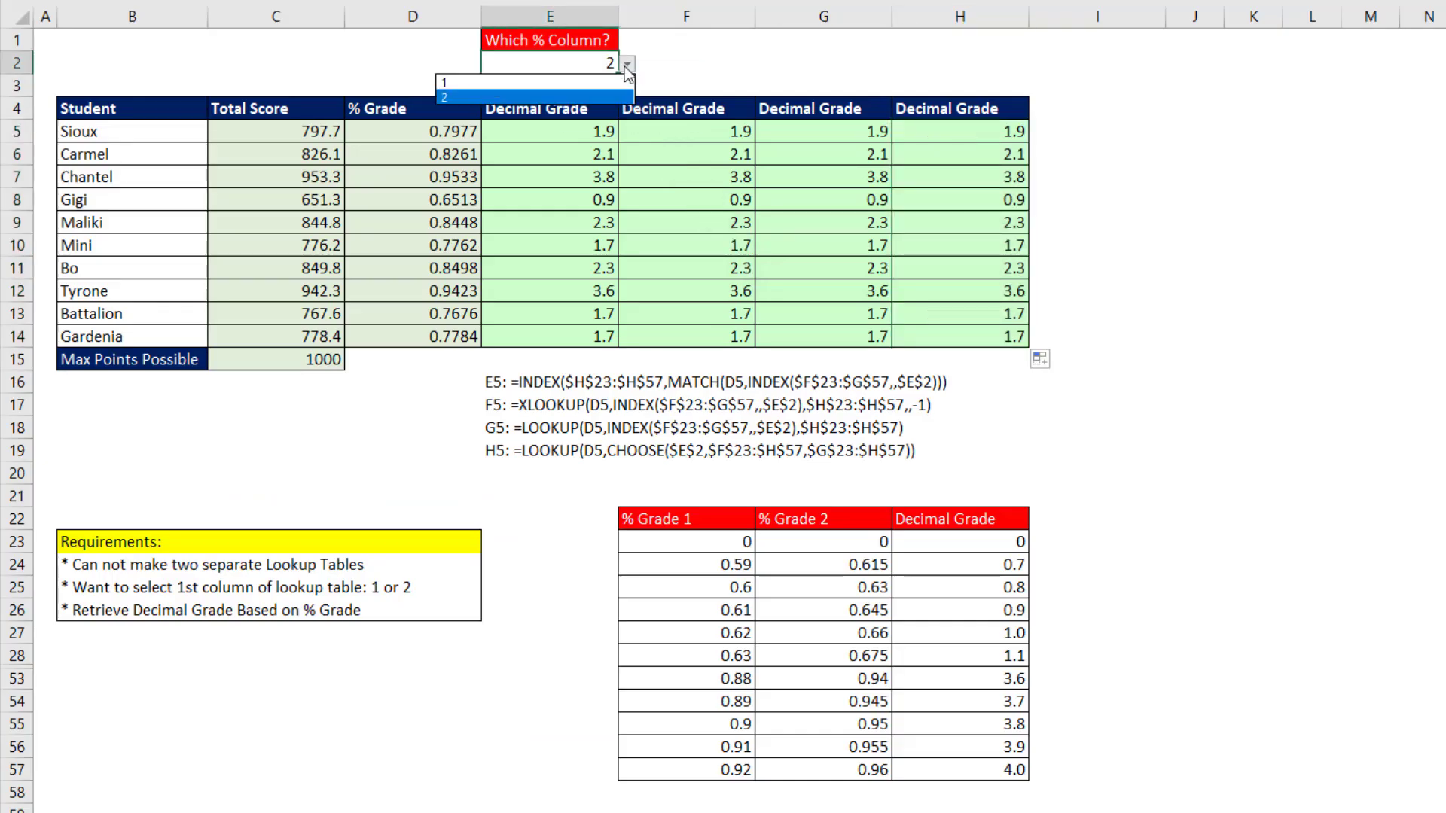
pyautogui.click(452, 81)
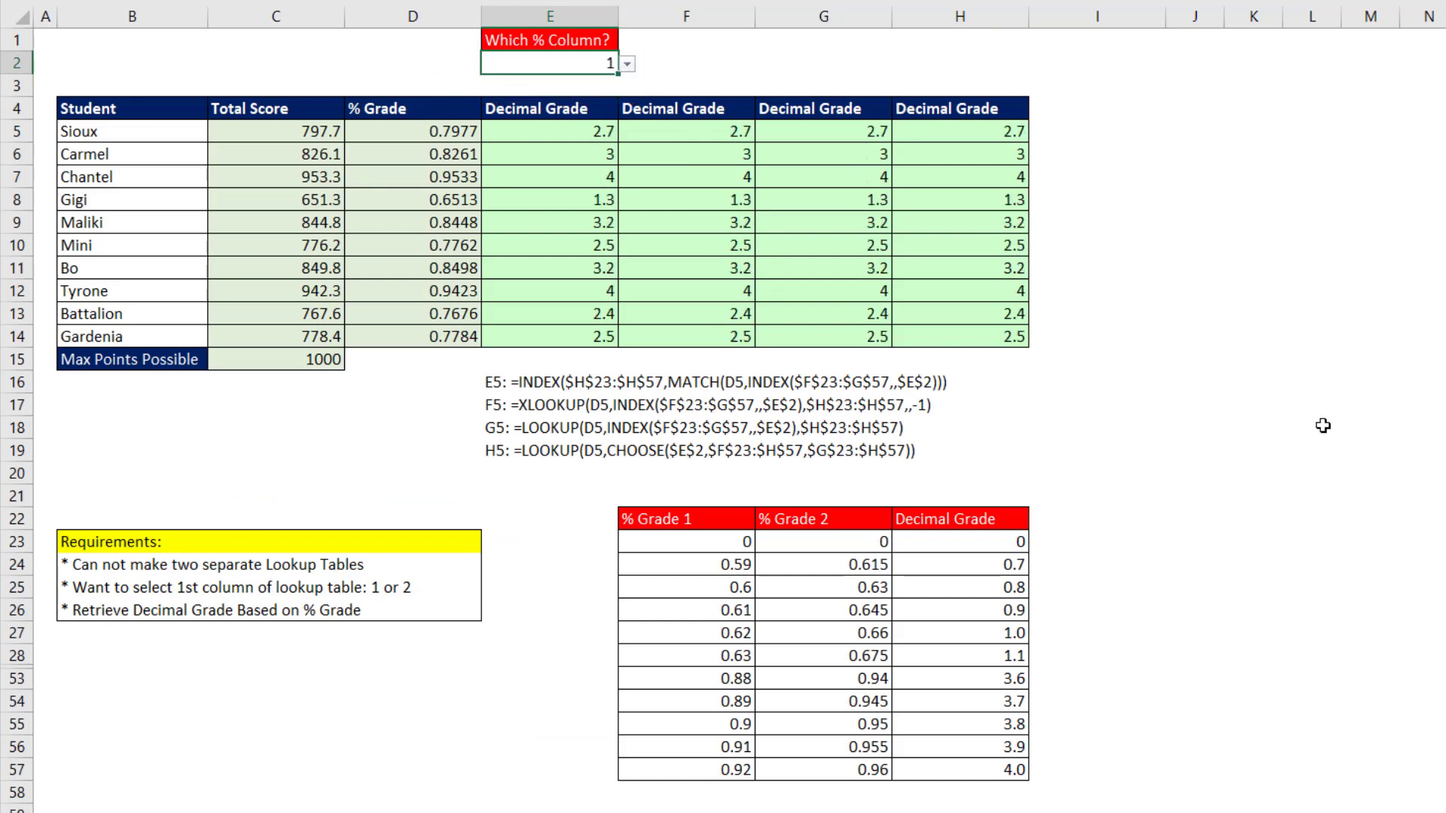